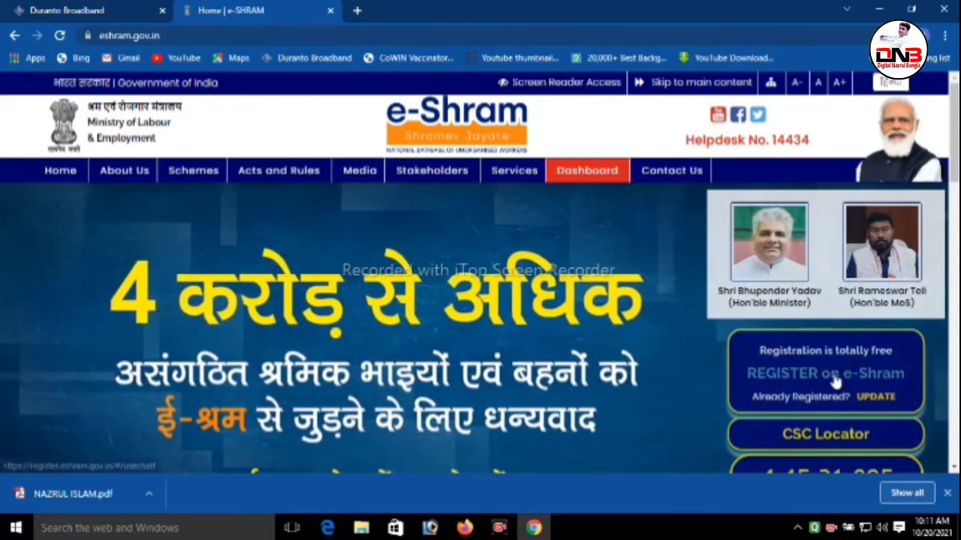
- Open e-Shram registration through CSC and sign in to Digital Seva Connect with the saved credentials and the displayed captcha
click(829, 379)
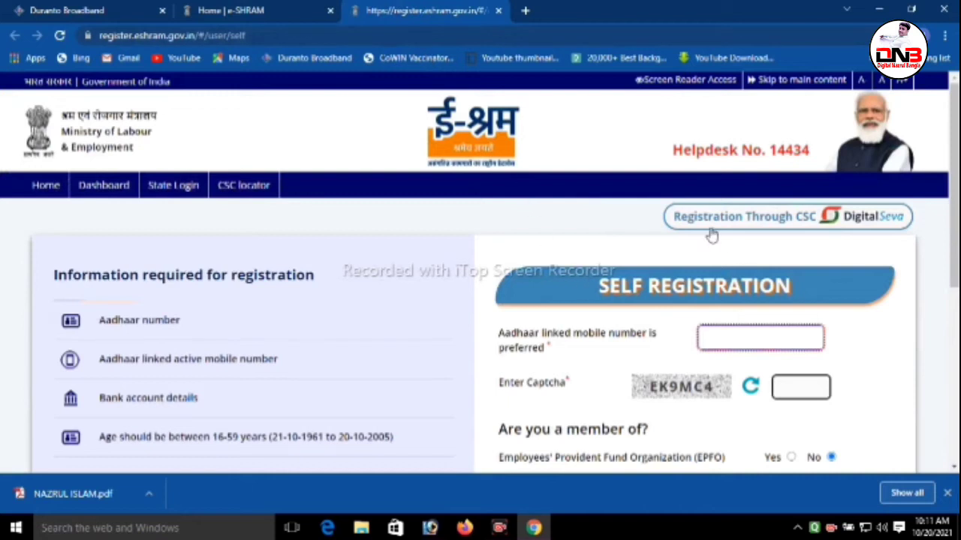
click(750, 220)
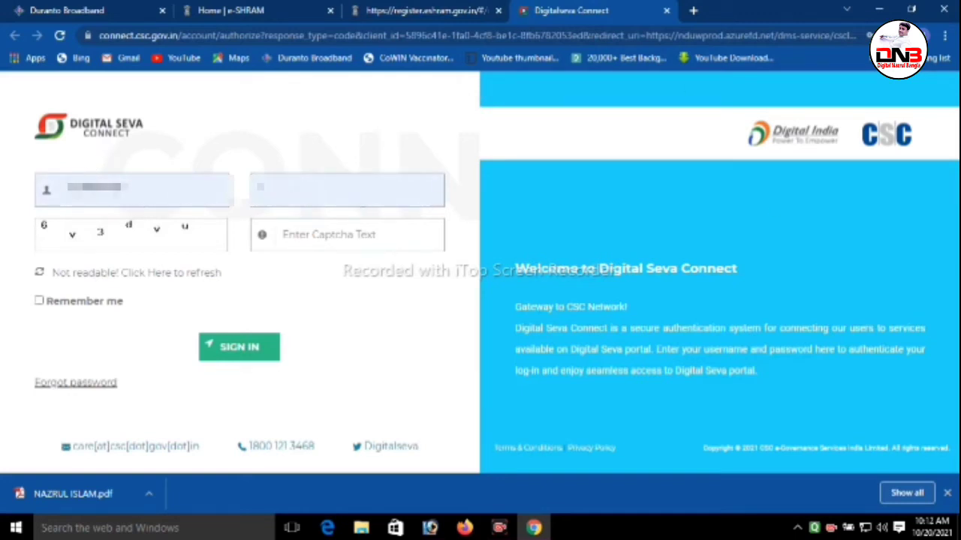
click(305, 238)
text(6)
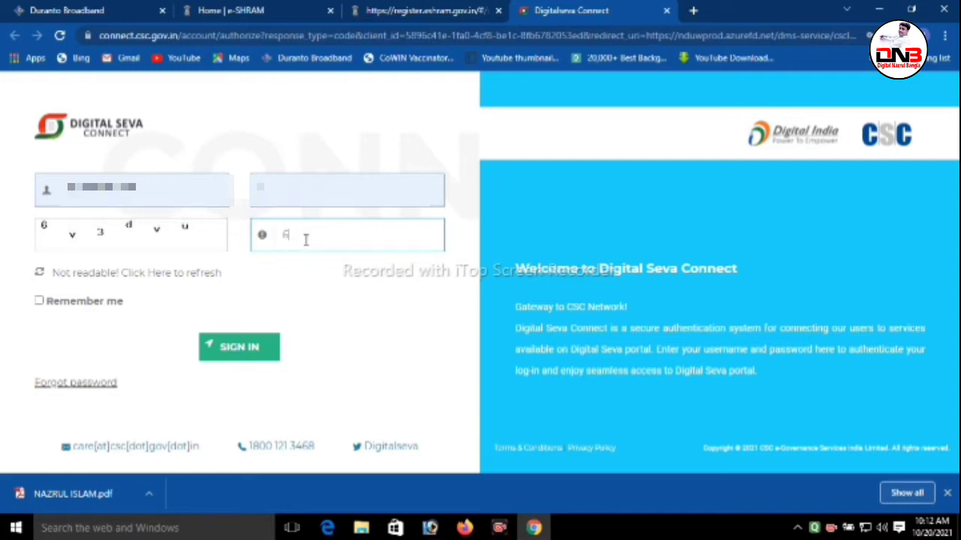
text(v3dvu)
click(256, 350)
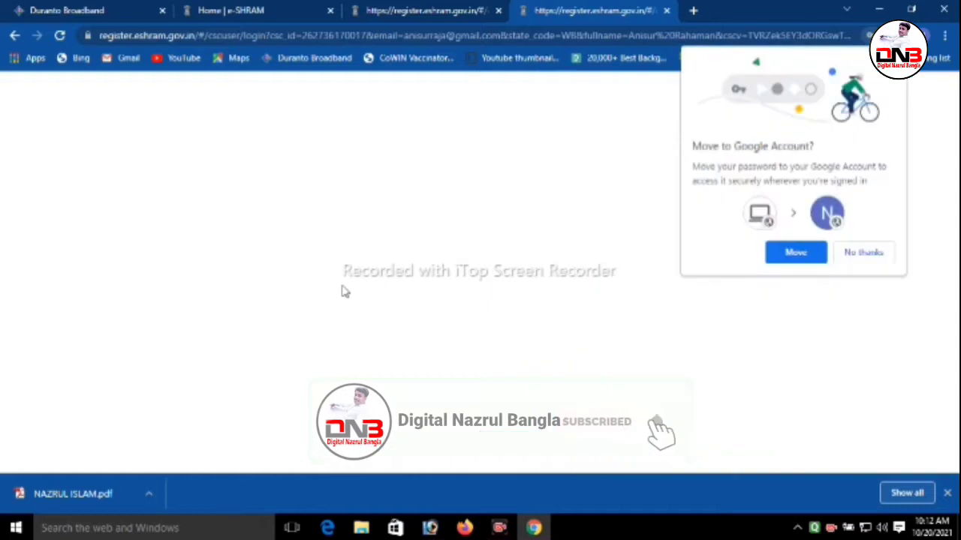
click(868, 260)
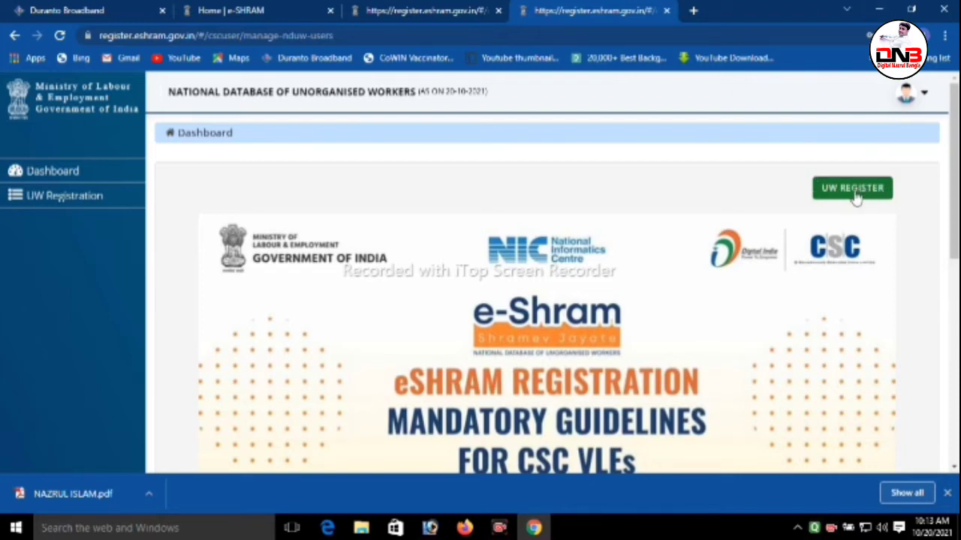
- Start a new unorganised worker registration and enter the worker's Aadhaar-linked mobile number
click(864, 194)
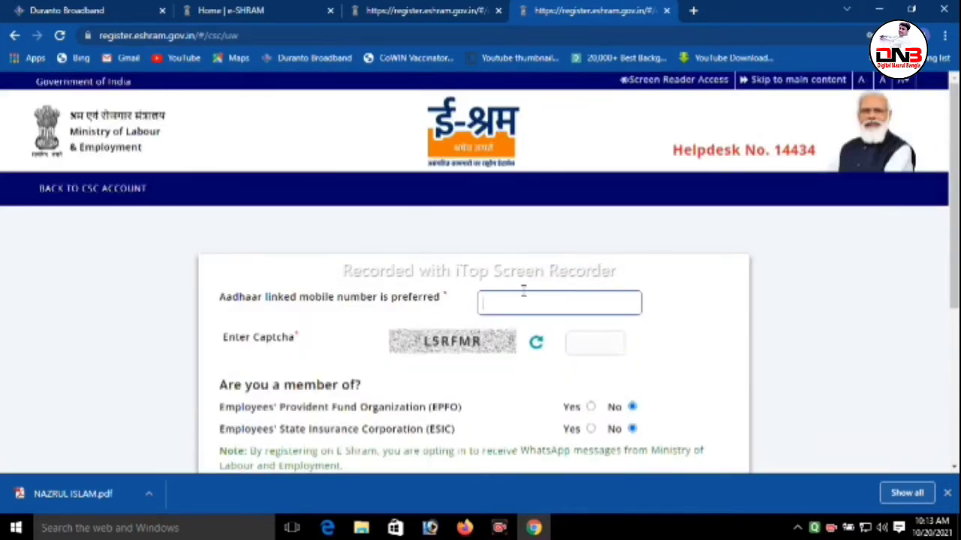
scroll(555, 255, down, 1)
click(570, 236)
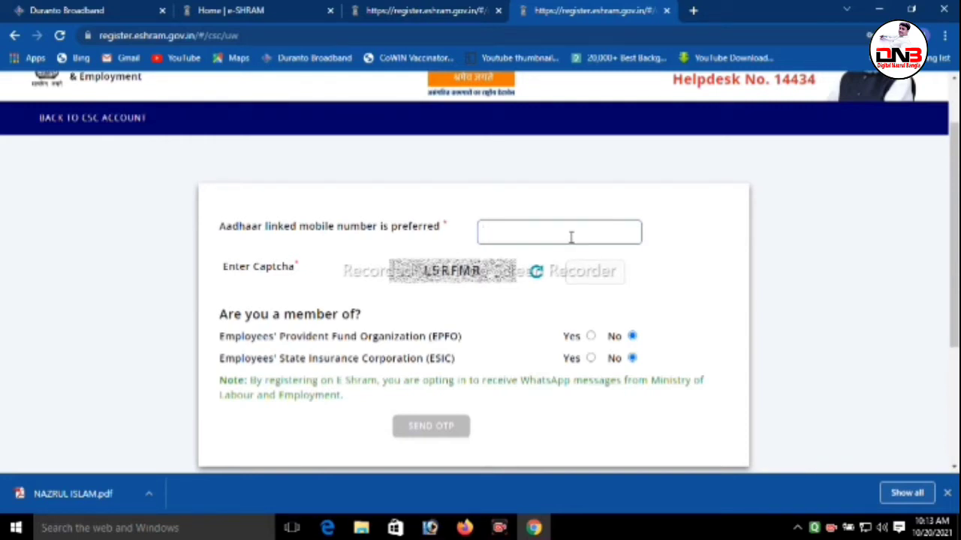
text(973)
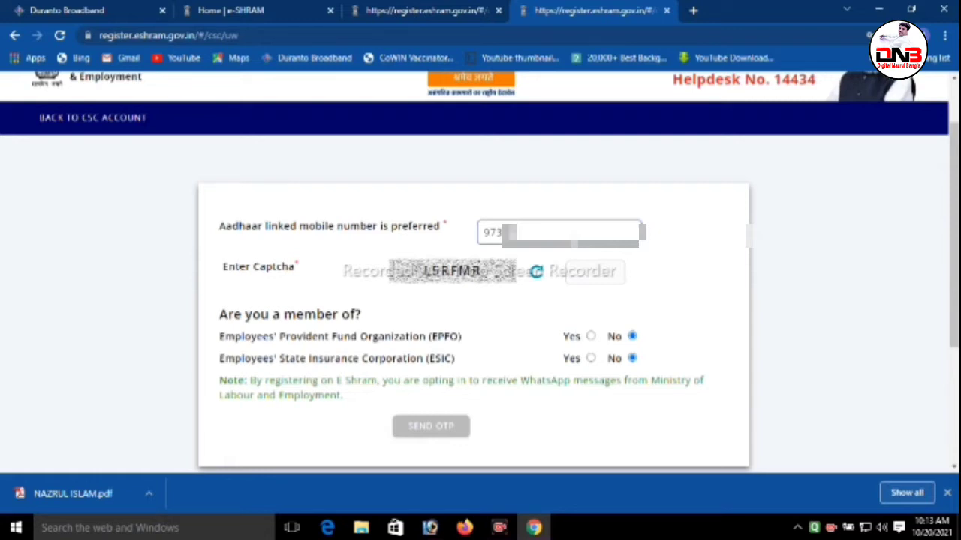
text(****)
key(Tab)
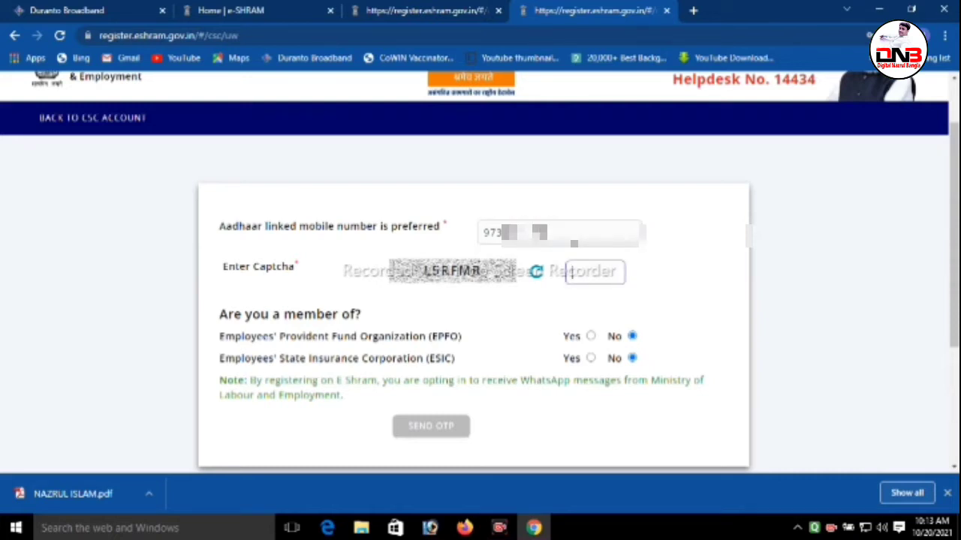
- Enter the displayed captcha, keeping EPFO and ESIC membership at No, and request the OTP
text(L)
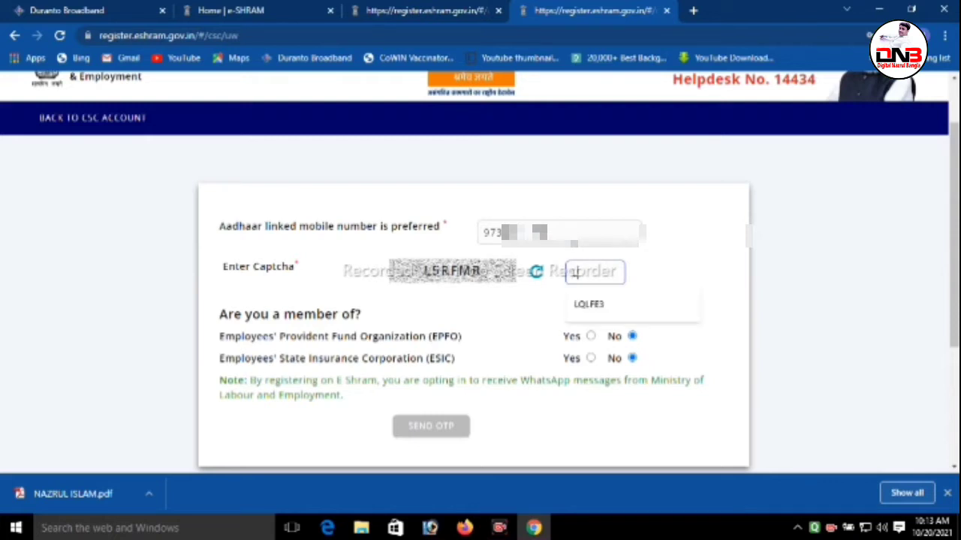
text(5R)
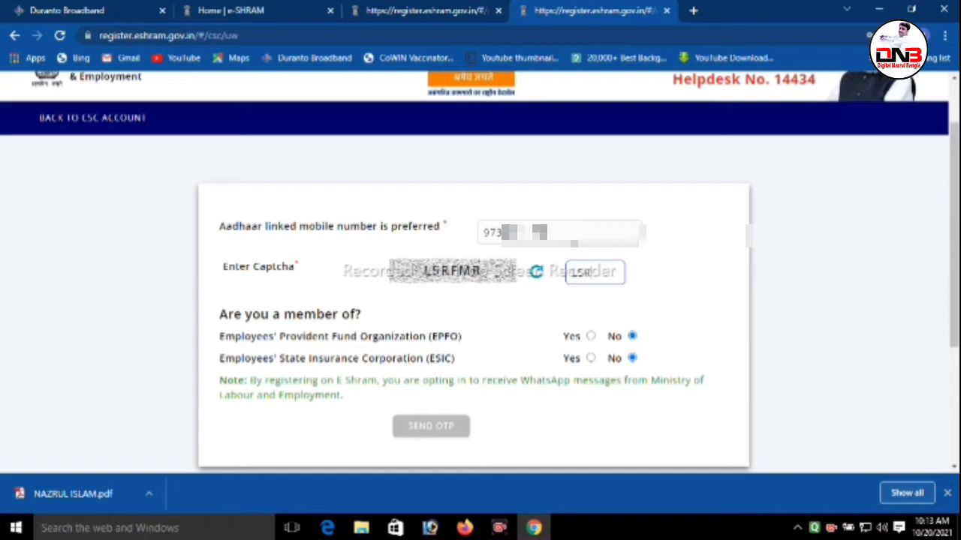
text(FMR)
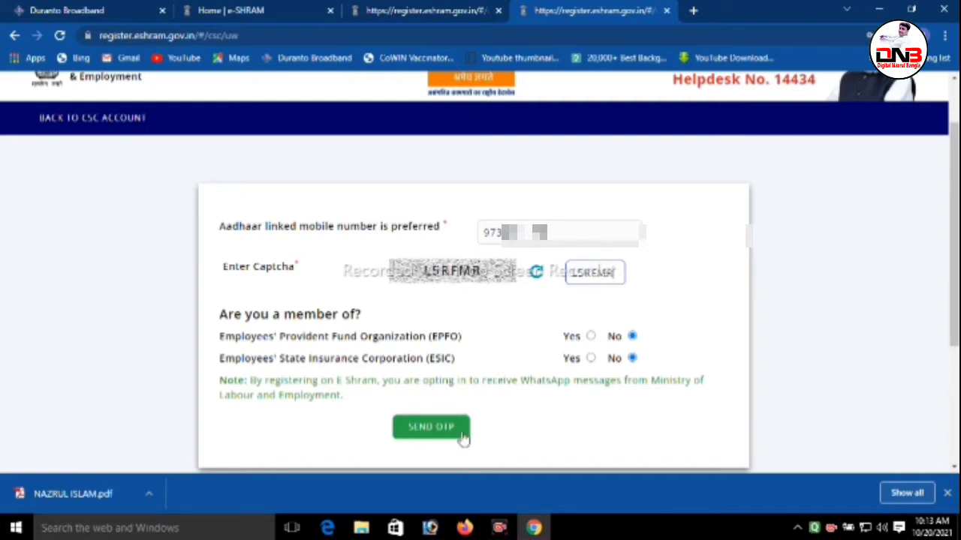
click(437, 428)
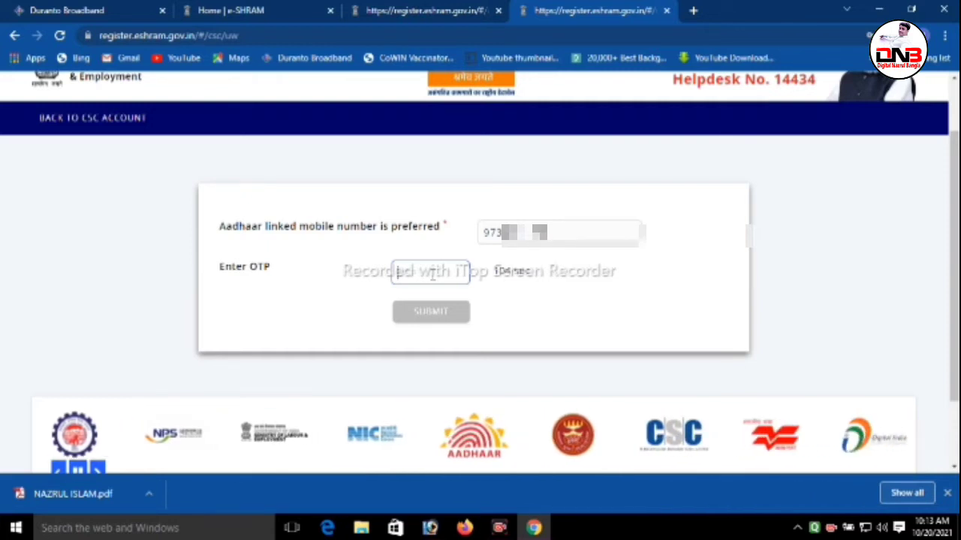
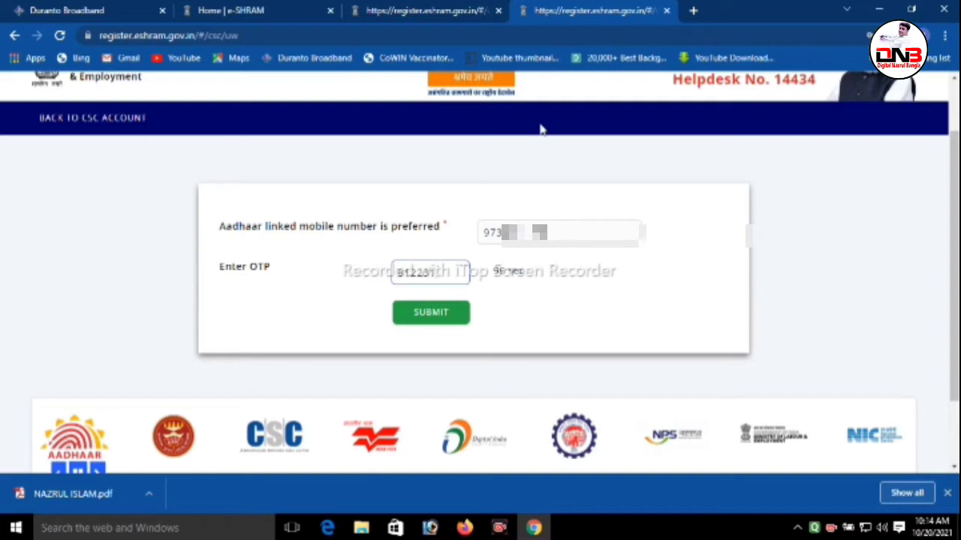
- Enter the OTP received on the mobile number and submit it
click(434, 321)
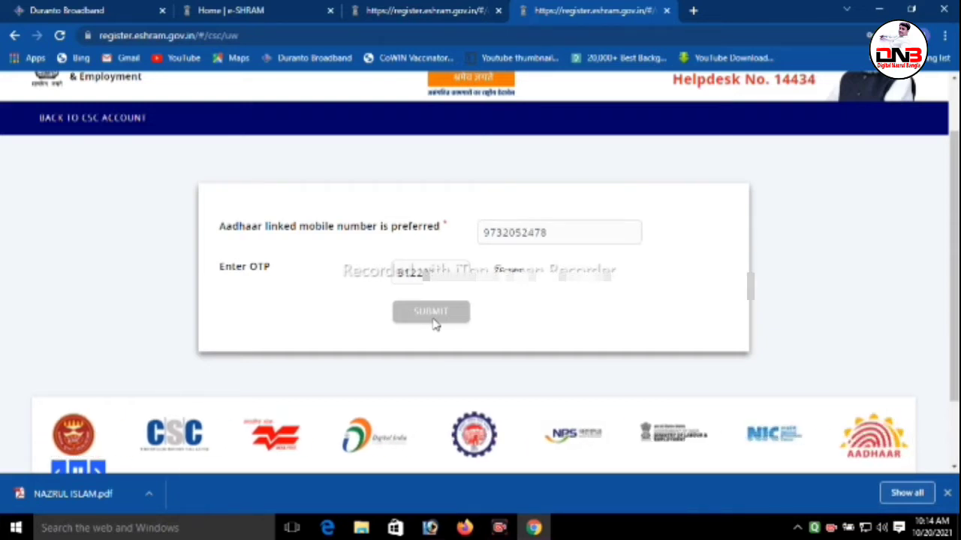
click(434, 322)
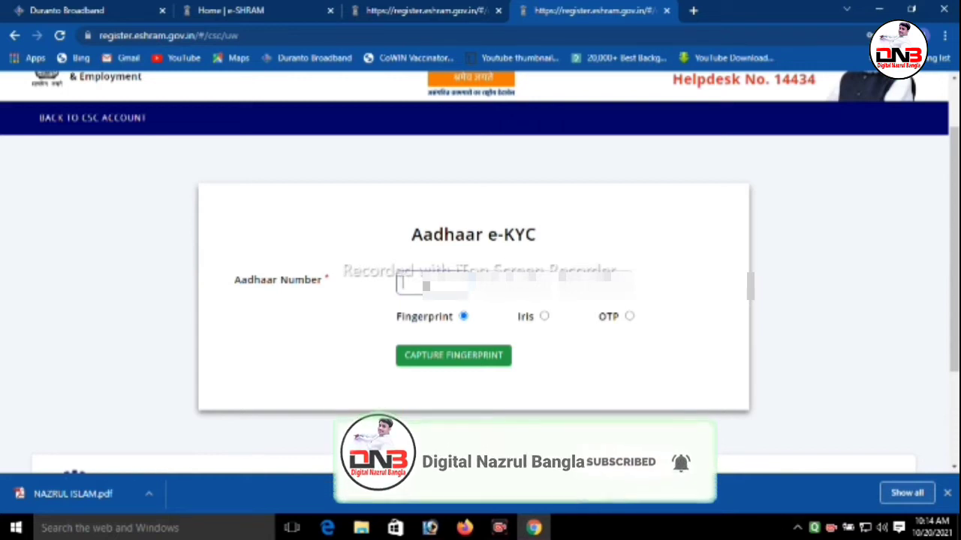
- Enter the worker's Aadhaar number and submit the Aadhaar e-KYC with a fingerprint capture
text(2)
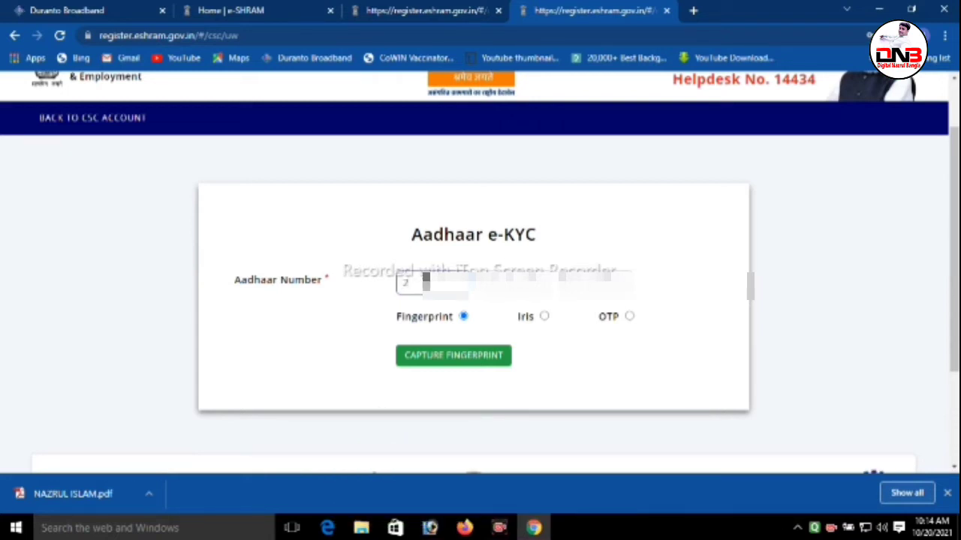
text(95)
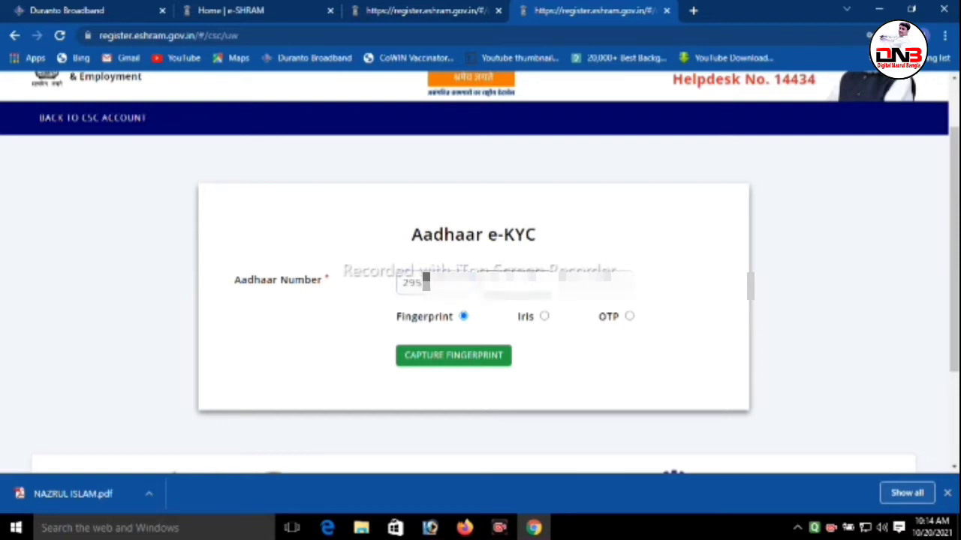
text(**)
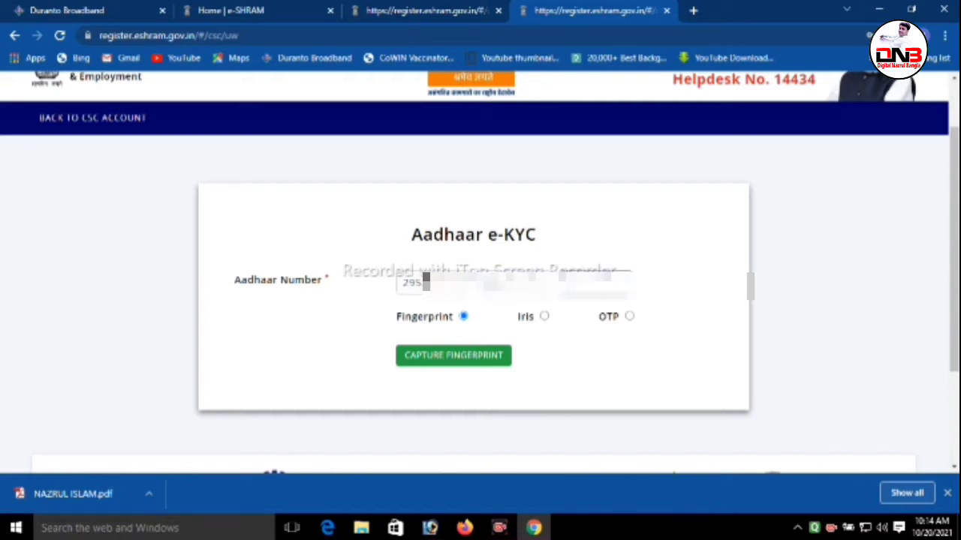
text(**)
click(442, 365)
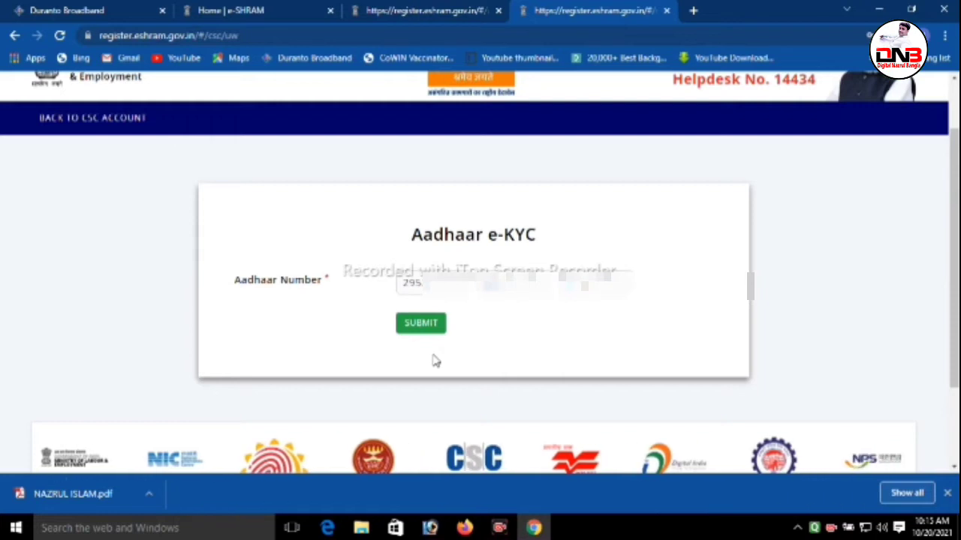
click(429, 327)
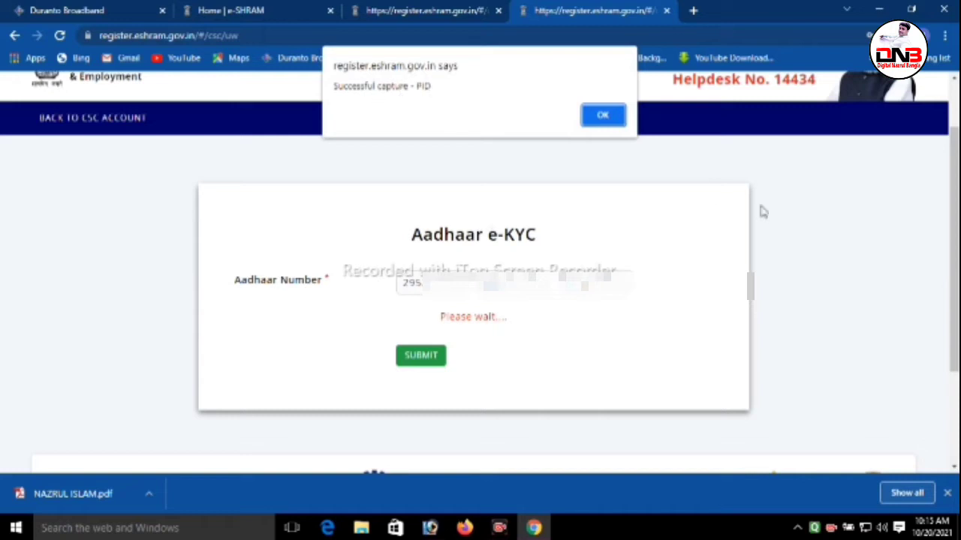
click(606, 114)
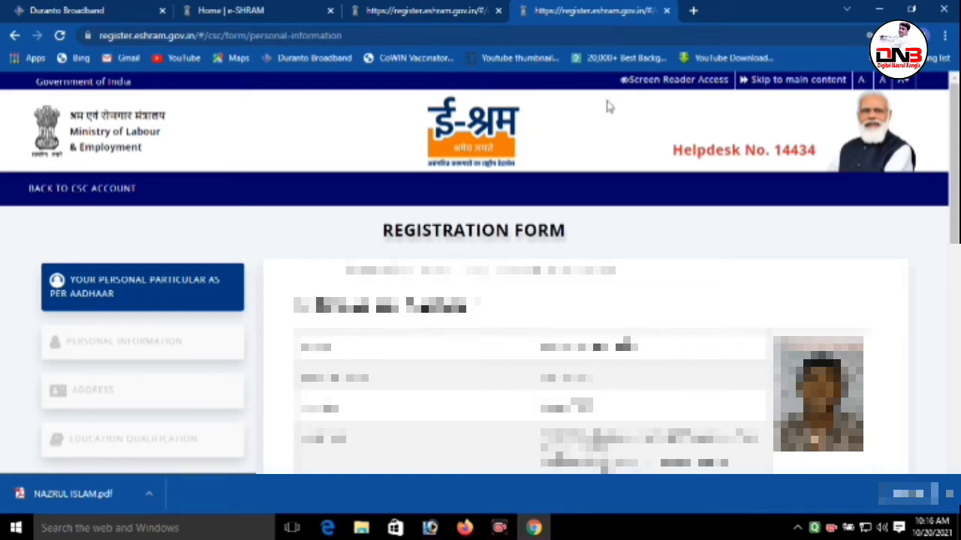
- Review the worker's e-KYC particulars as per Aadhaar and continue to enter other details
scroll(726, 143, down, 8)
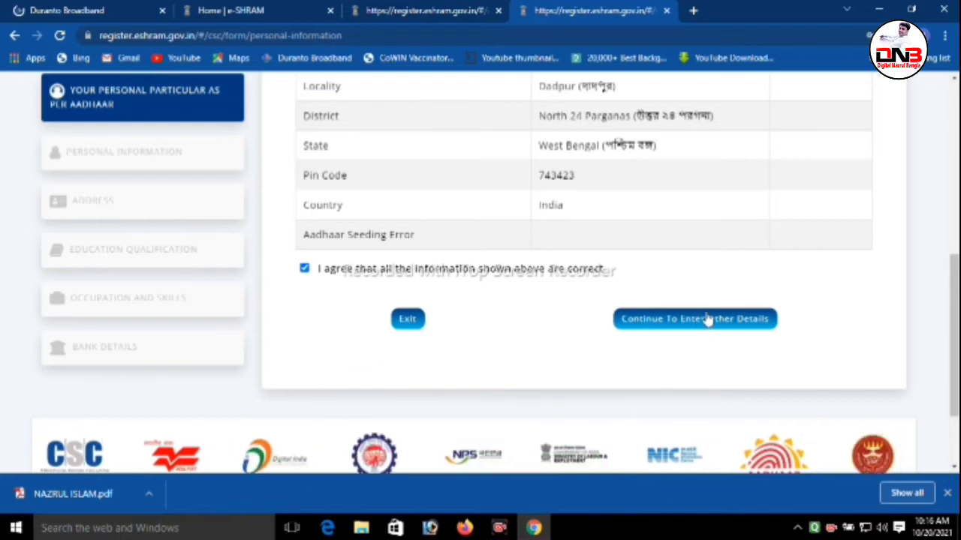
scroll(780, 308, up, 3)
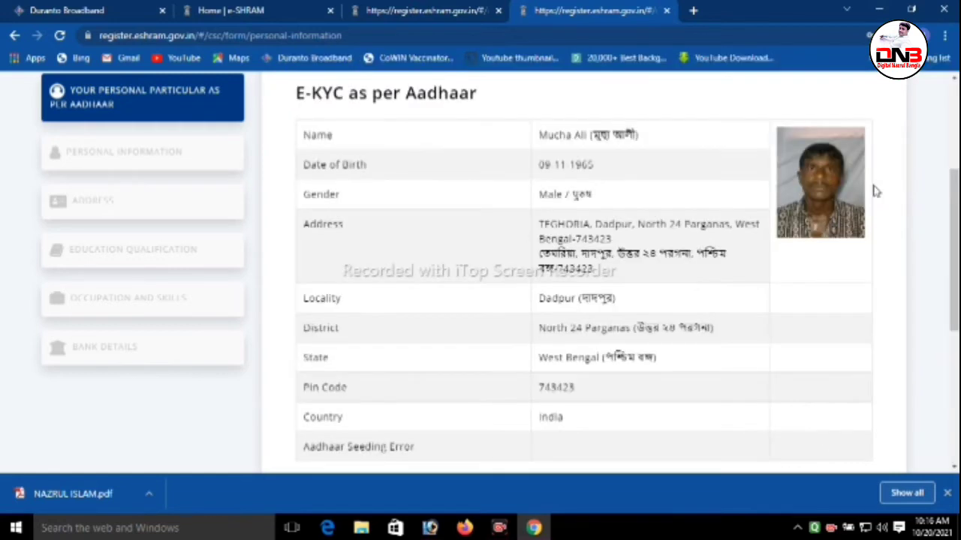
scroll(672, 383, down, 3)
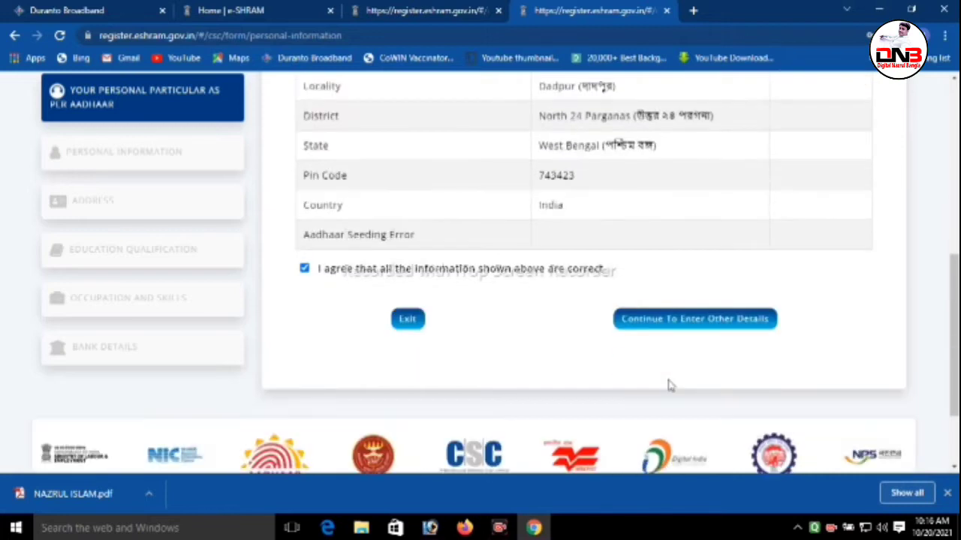
click(678, 327)
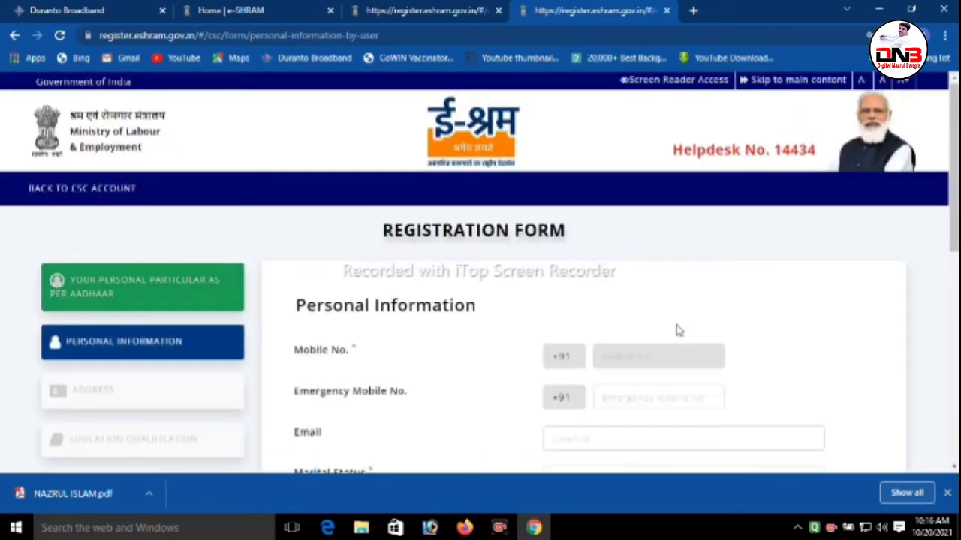
- Set the marital status to Married, the social category to General and the blood group to A+ in the personal information
scroll(612, 347, down, 3)
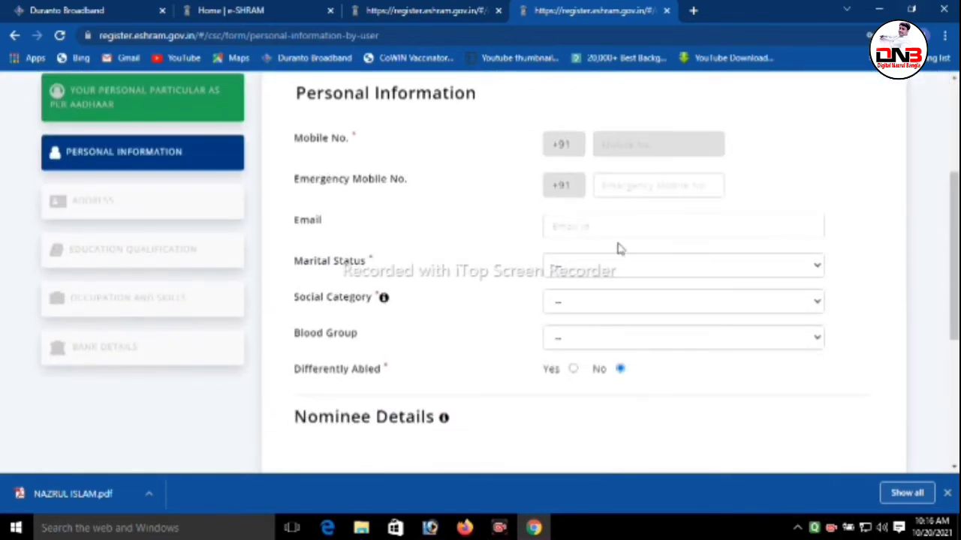
click(639, 273)
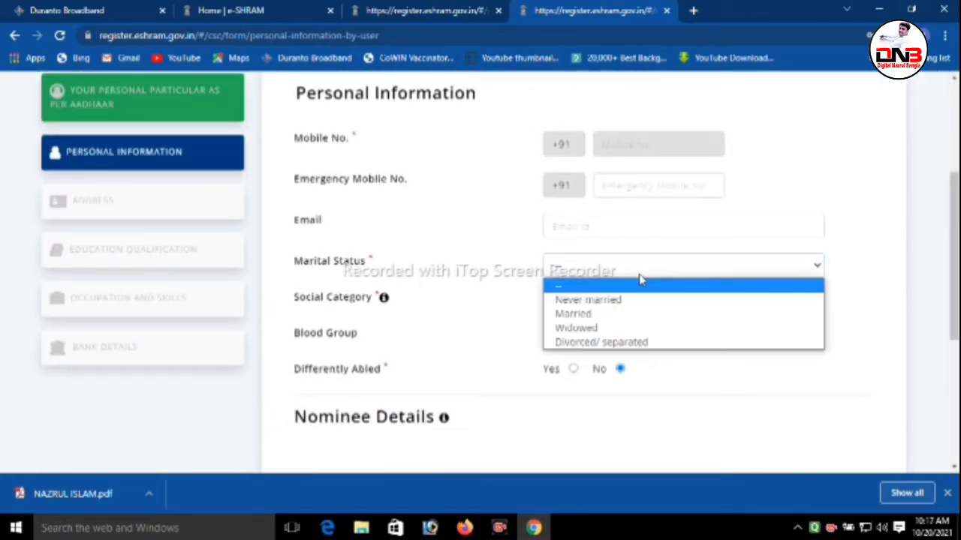
click(604, 315)
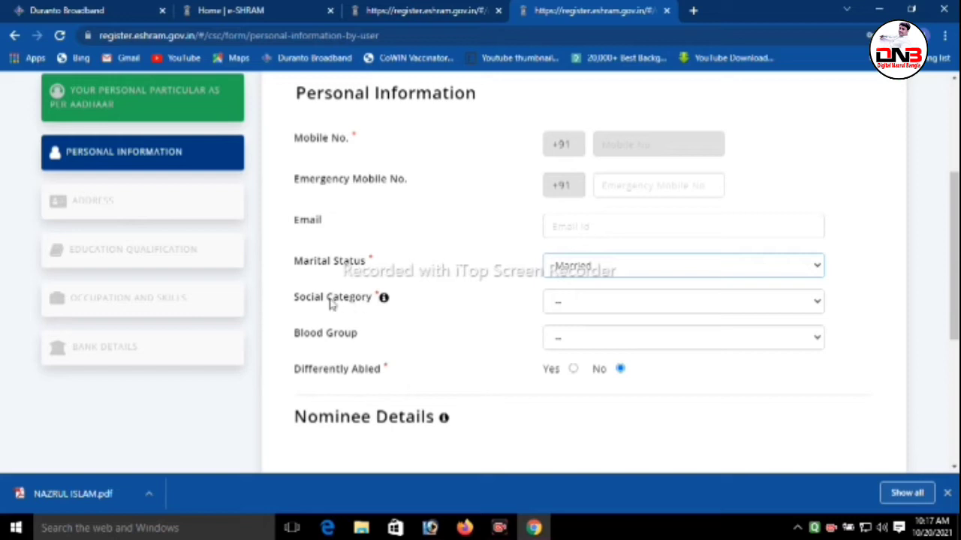
click(589, 303)
click(565, 380)
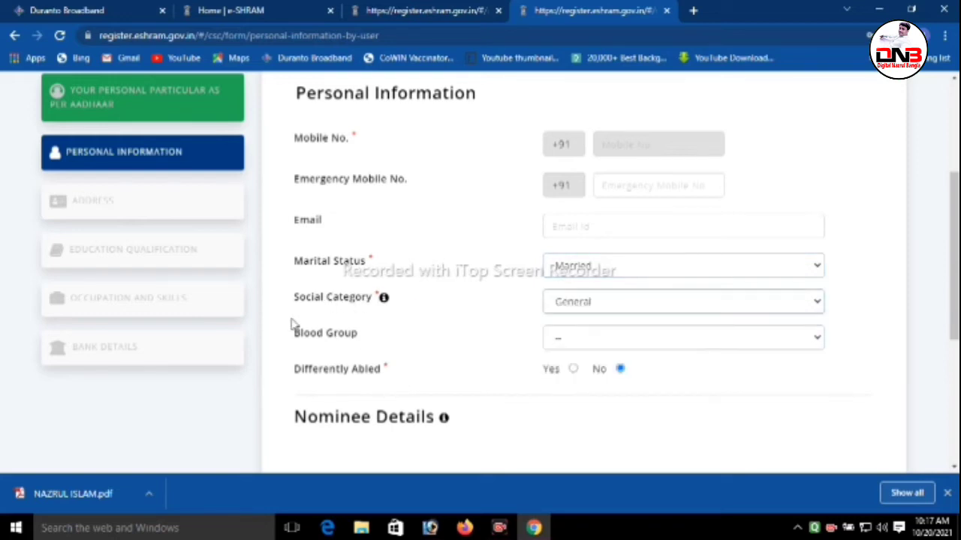
click(580, 346)
click(557, 369)
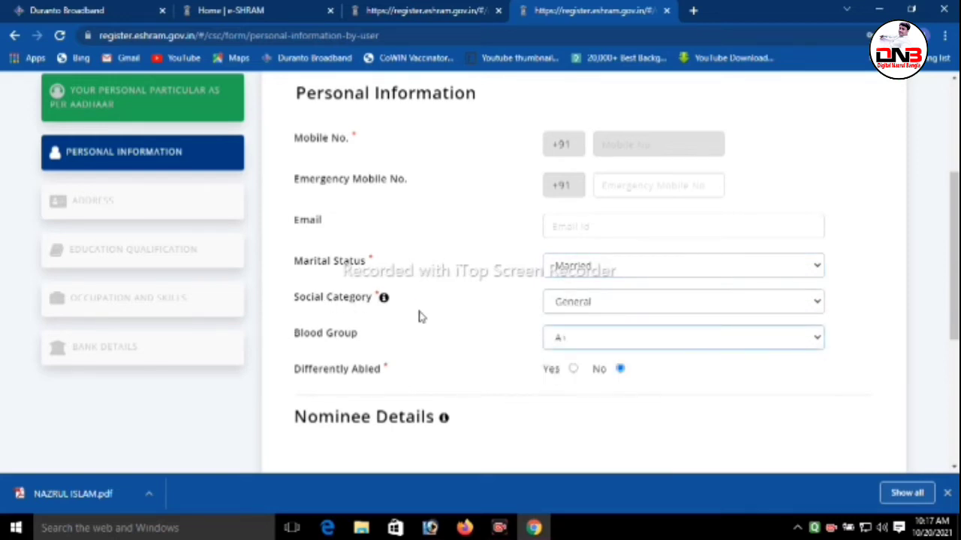
scroll(451, 311, down, 1)
click(693, 424)
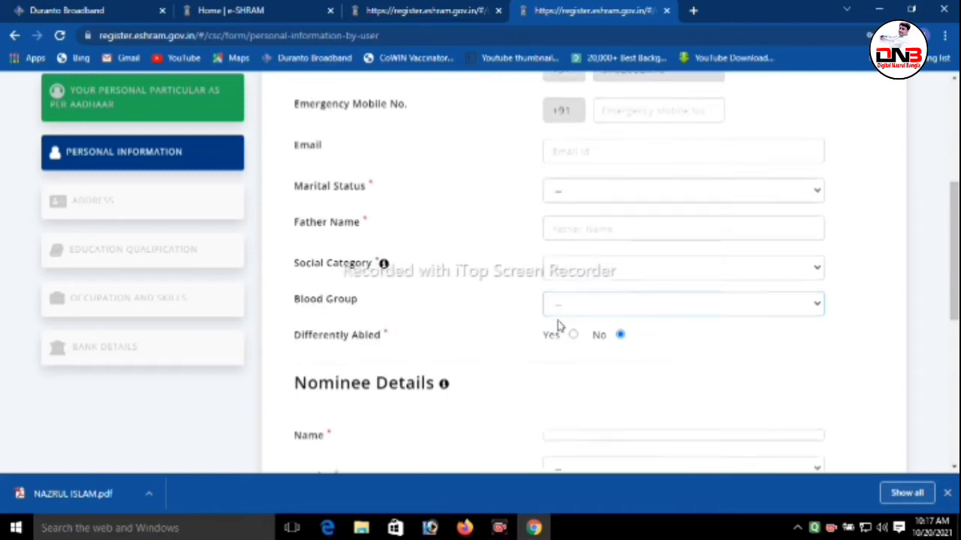
scroll(557, 324, down, 1)
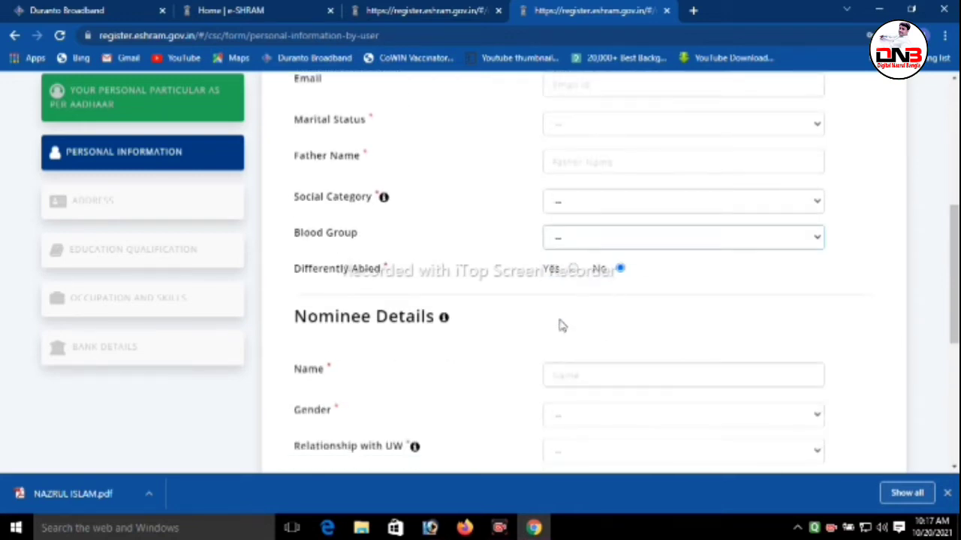
- Set the marital status to Married and enter the father's name in the personal information
scroll(703, 284, up, 1)
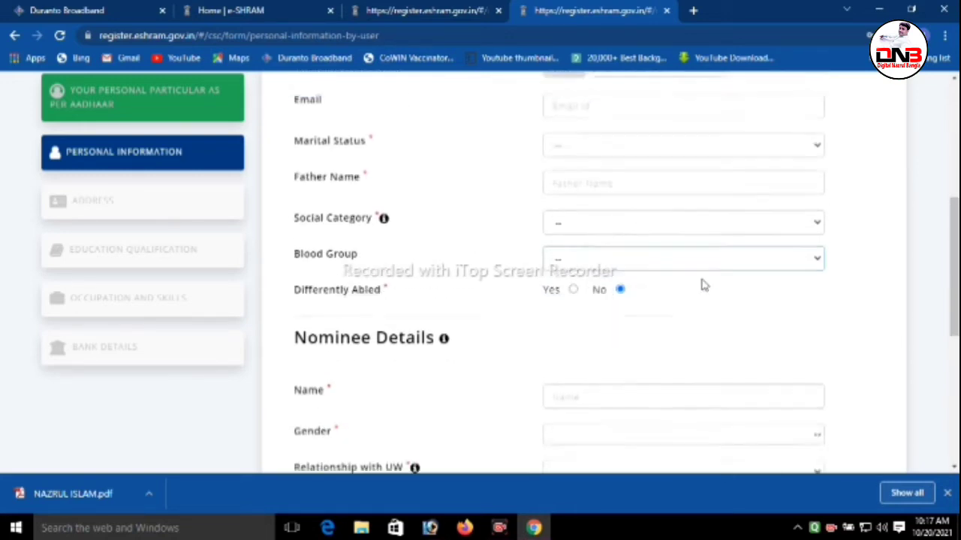
scroll(703, 285, up, 4)
scroll(656, 281, down, 3)
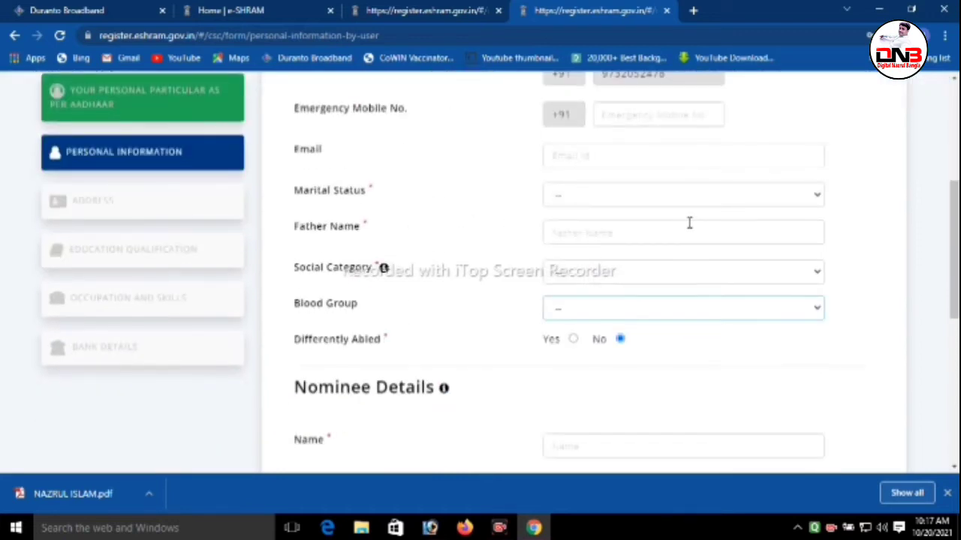
click(655, 199)
click(591, 242)
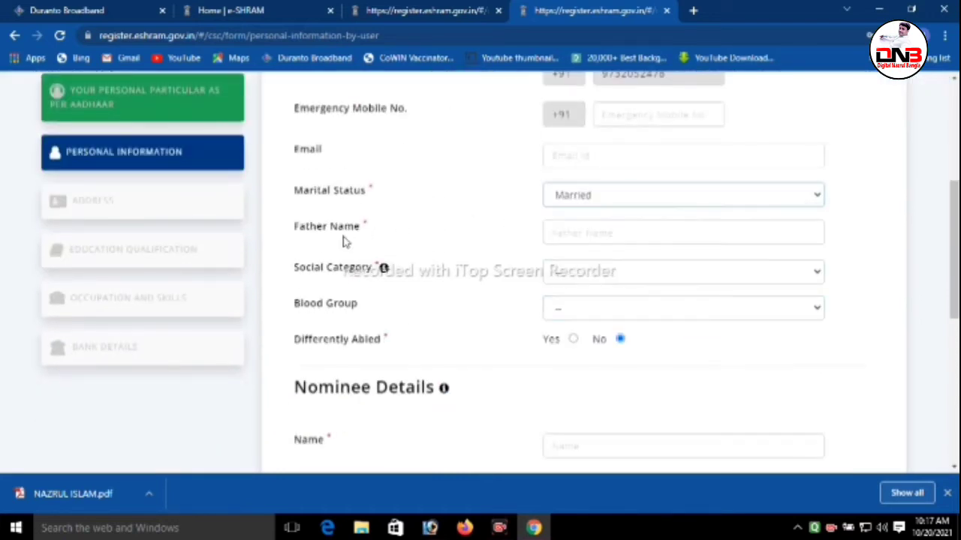
click(635, 239)
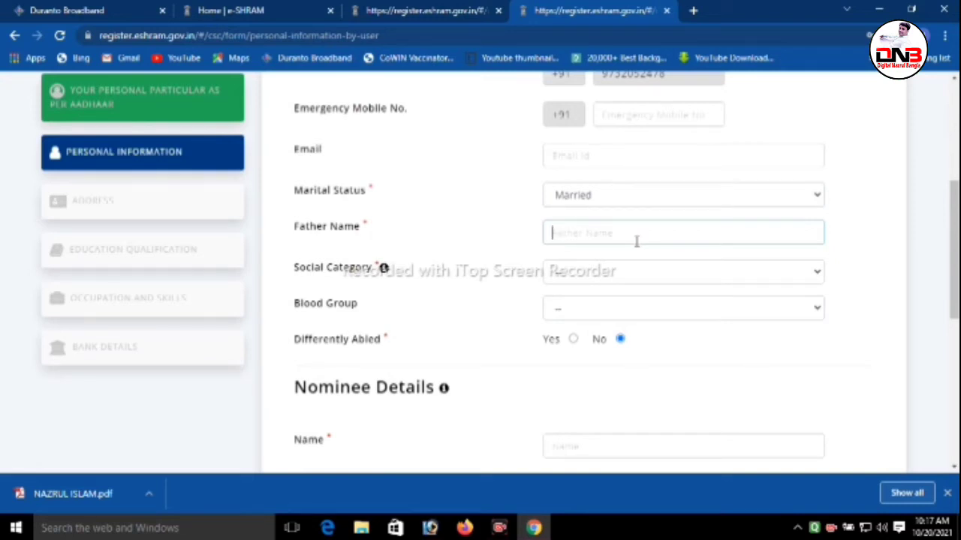
- Set the social category to General and the blood group to A+
click(567, 271)
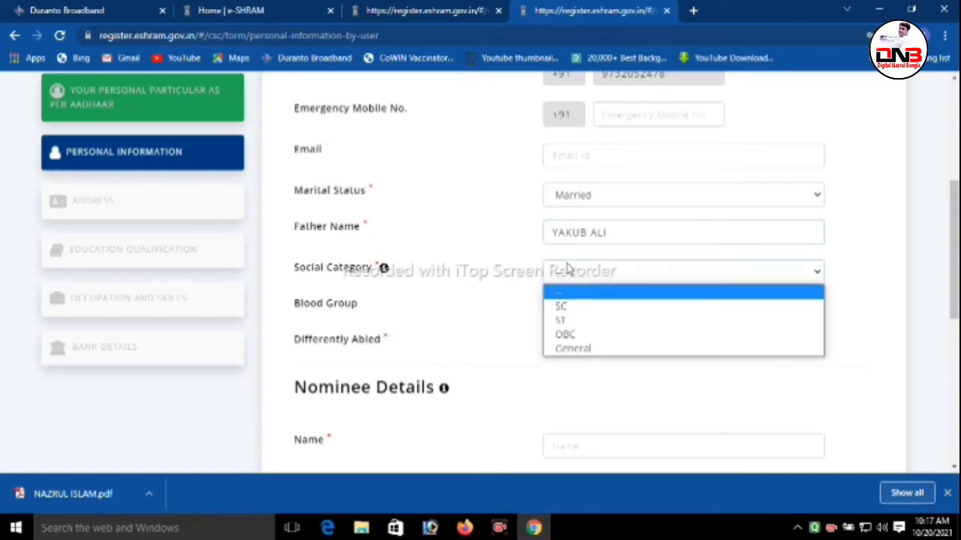
click(580, 346)
click(590, 308)
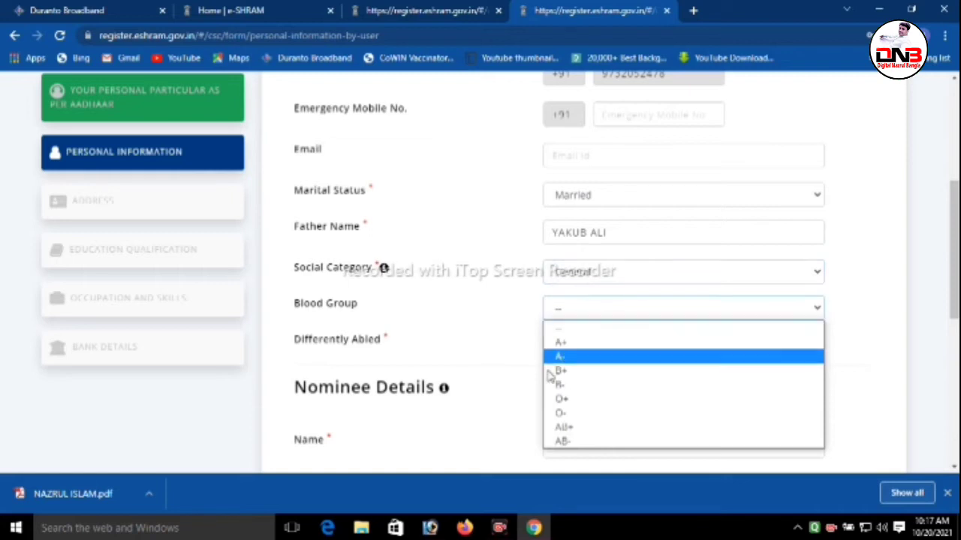
click(564, 348)
- Enter the nominee's full name in the nominee details
scroll(608, 386, down, 2)
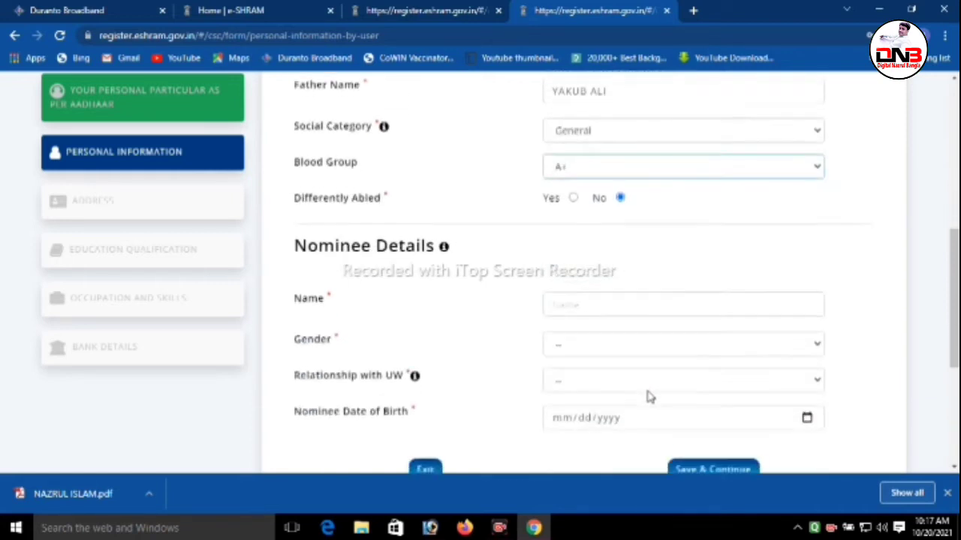
click(560, 301)
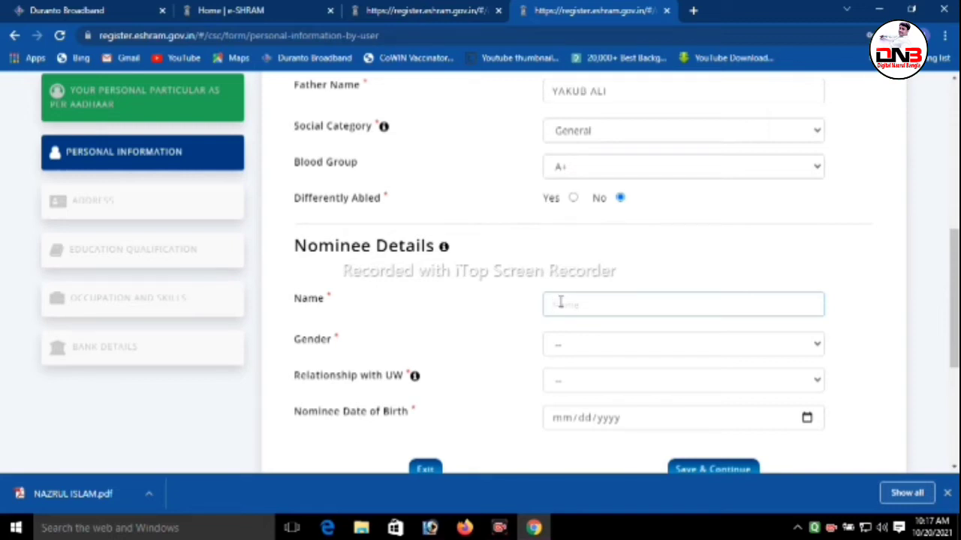
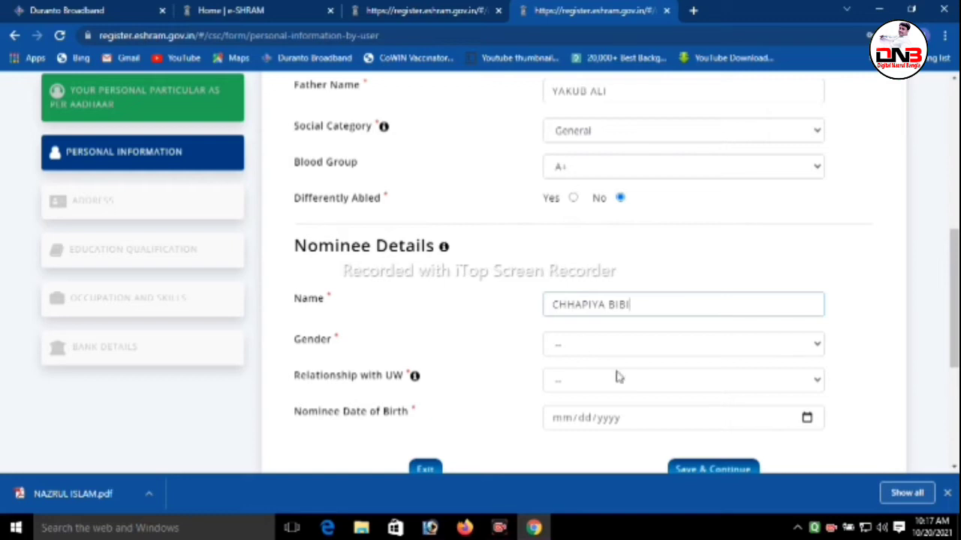
- Set the nominee's gender to Female and the relationship with the worker to Wife
scroll(618, 378, down, 1)
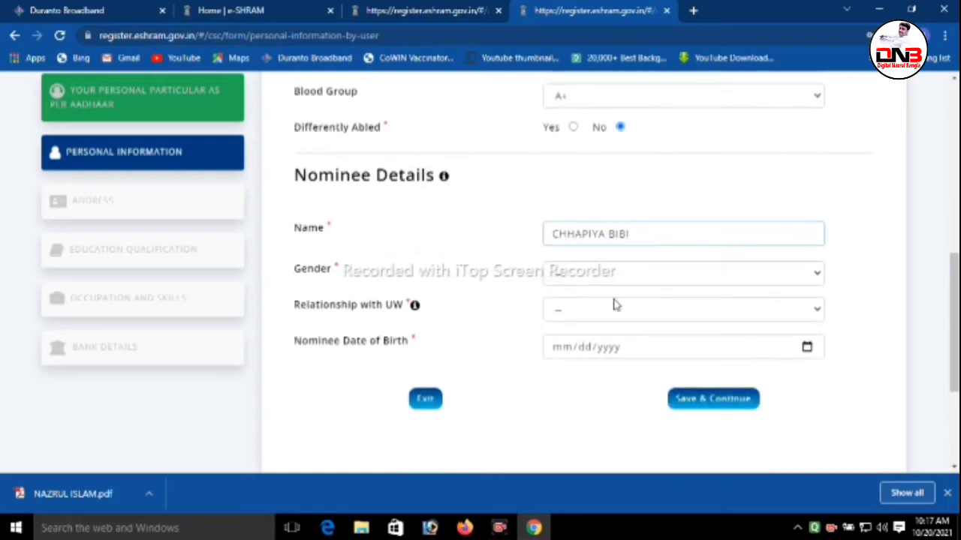
click(603, 273)
click(578, 309)
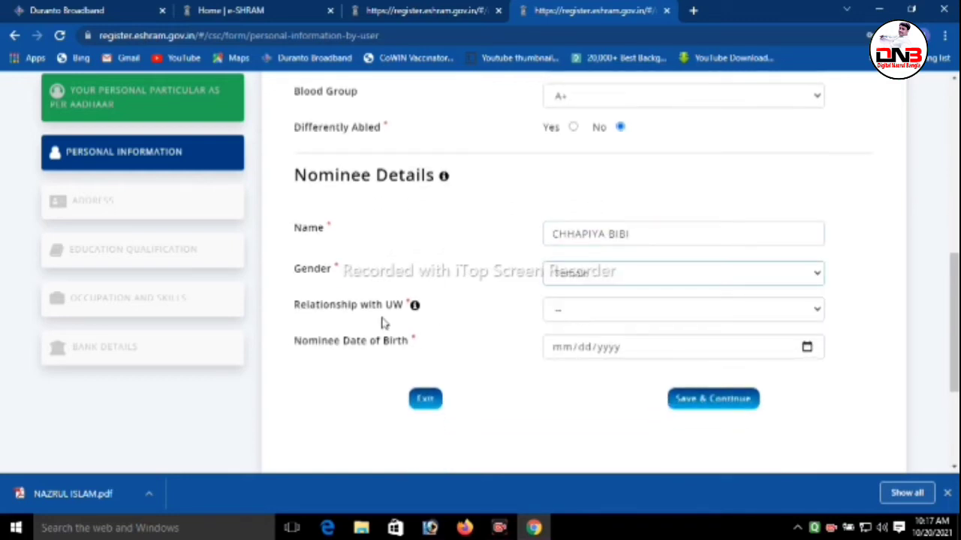
click(637, 311)
click(578, 343)
- Pick the nominee's date of birth, and save the personal information to continue to the address section
scroll(665, 335, down, 1)
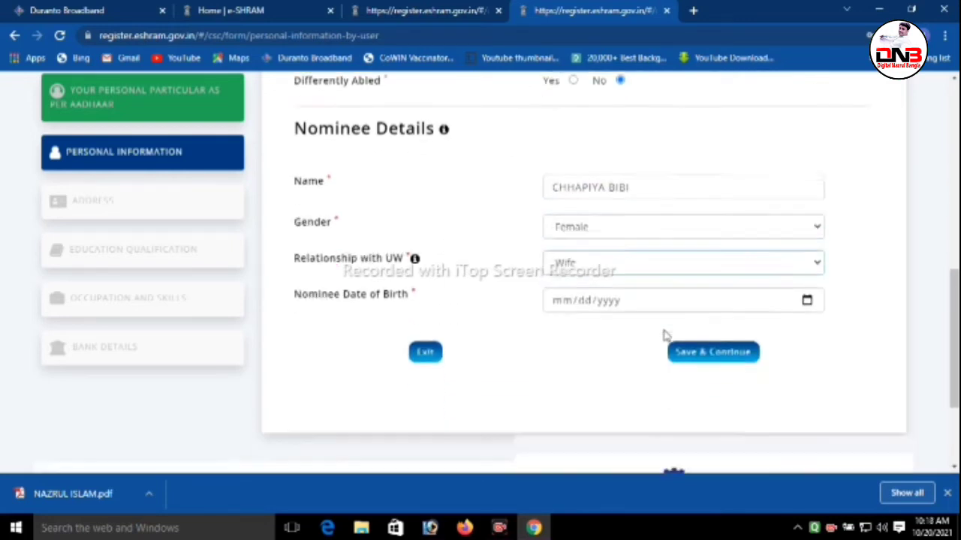
click(807, 277)
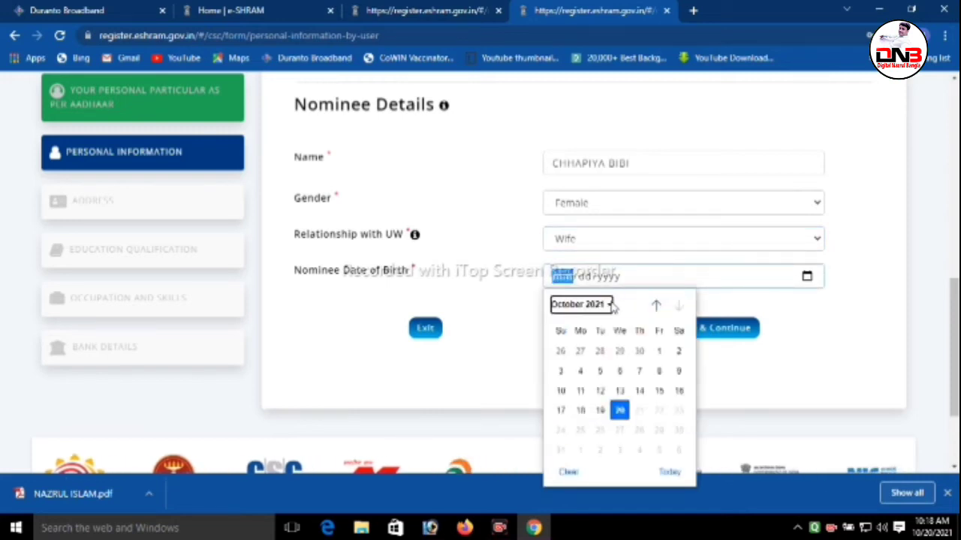
click(609, 304)
scroll(575, 343, up, 2)
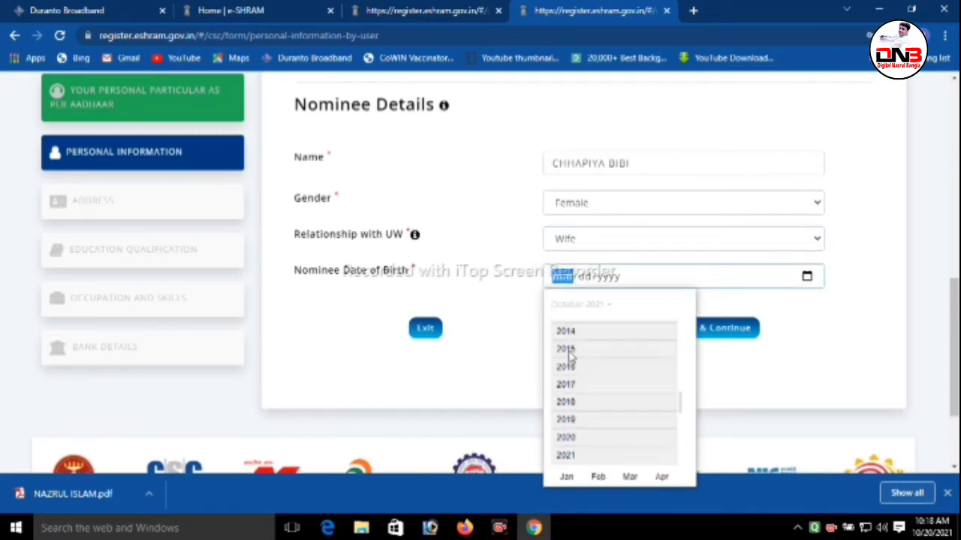
scroll(569, 357, up, 4)
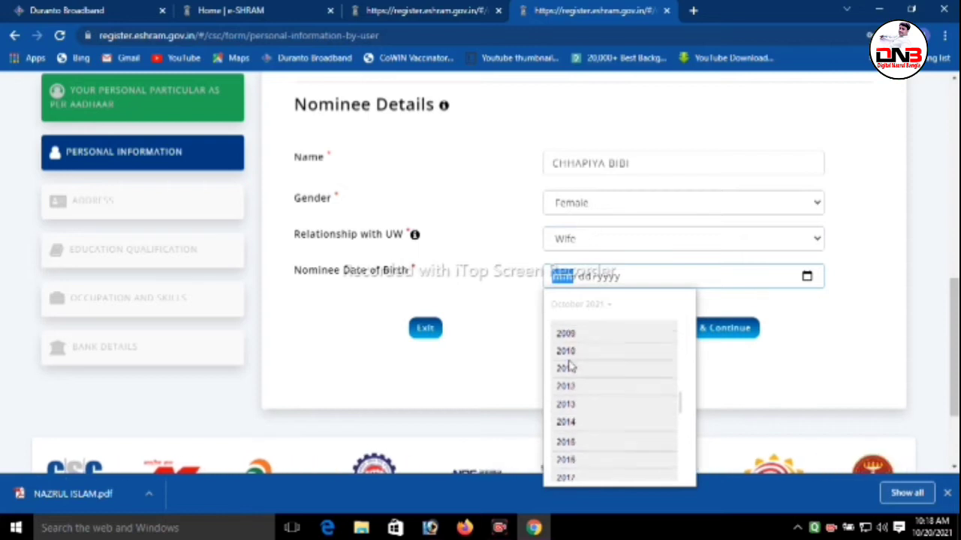
scroll(571, 366, up, 5)
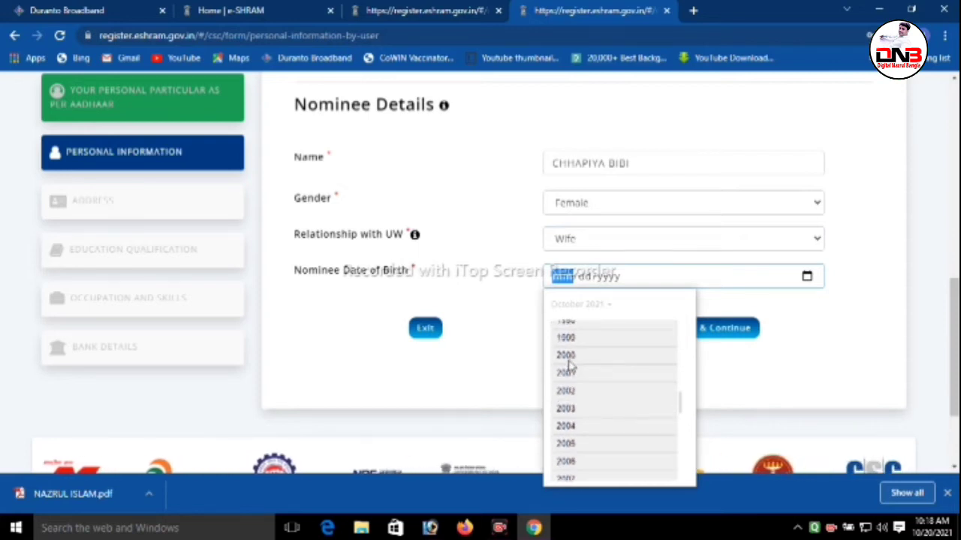
scroll(567, 369, up, 5)
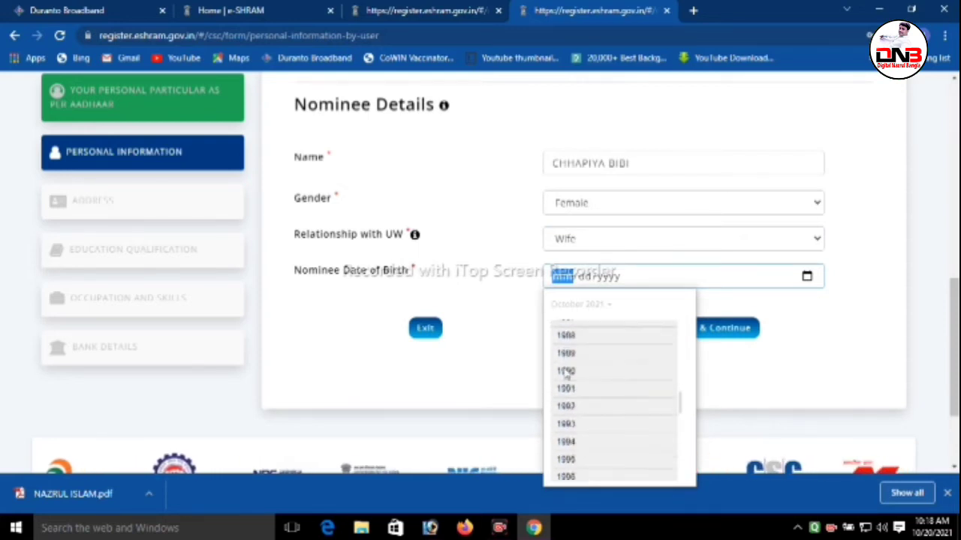
scroll(566, 373, up, 5)
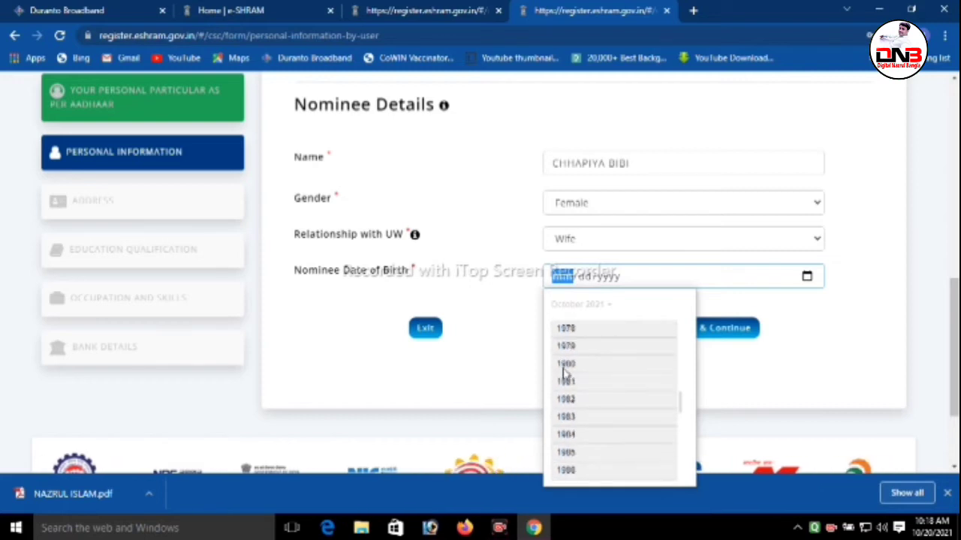
scroll(566, 373, up, 4)
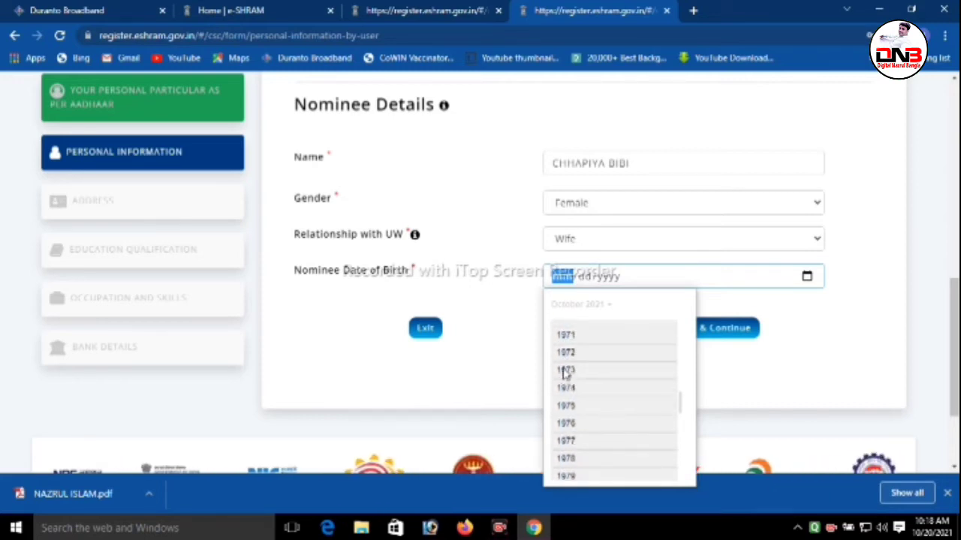
click(566, 346)
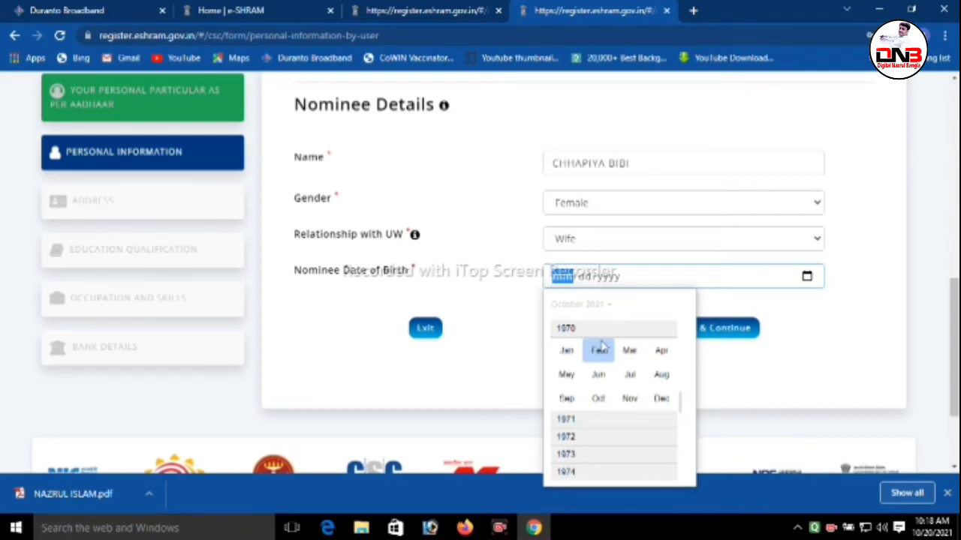
click(630, 352)
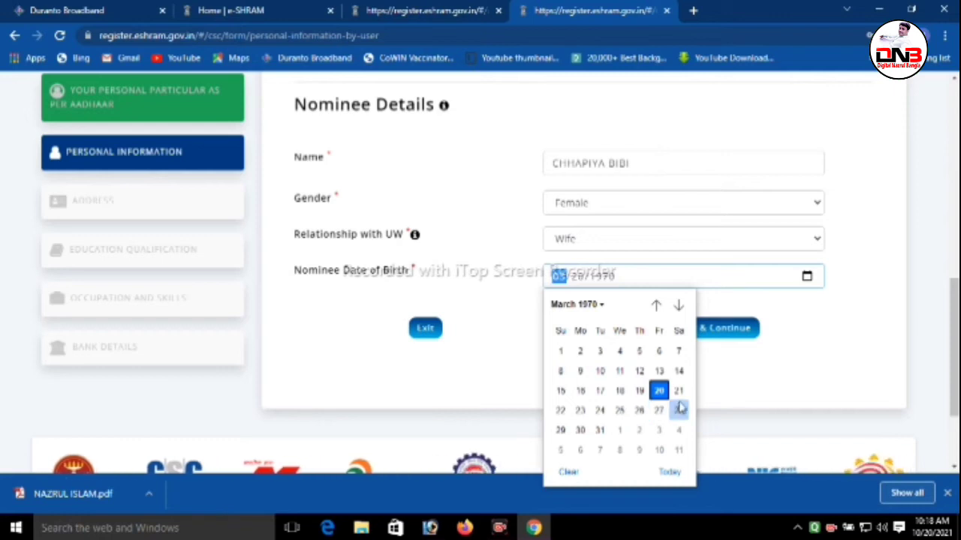
click(619, 411)
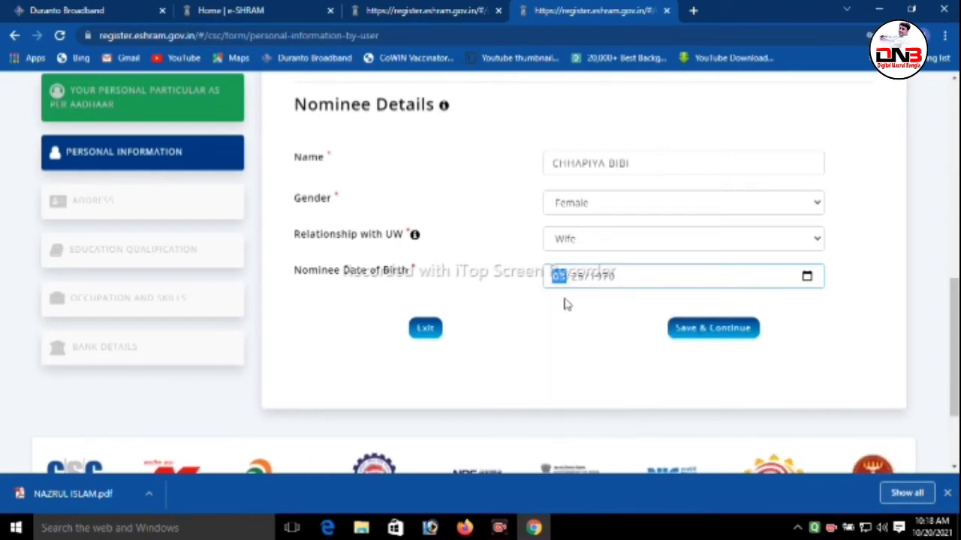
click(719, 336)
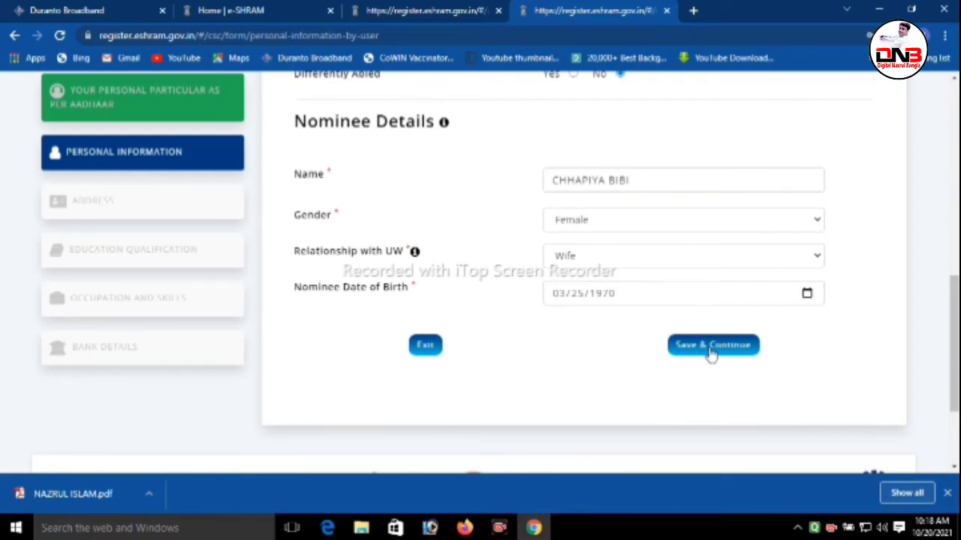
click(710, 350)
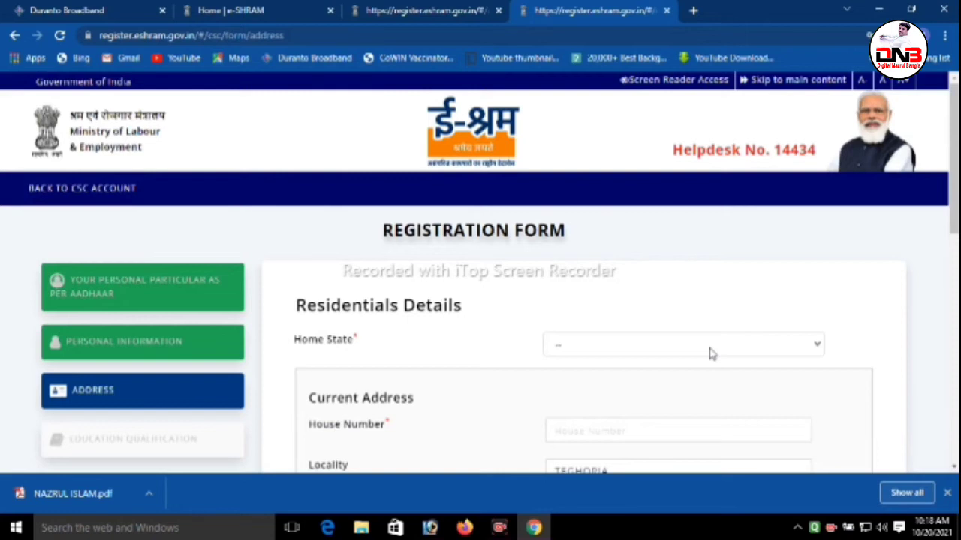
- Set the home state to WEST BENGAL in the residential details
scroll(485, 393, down, 2)
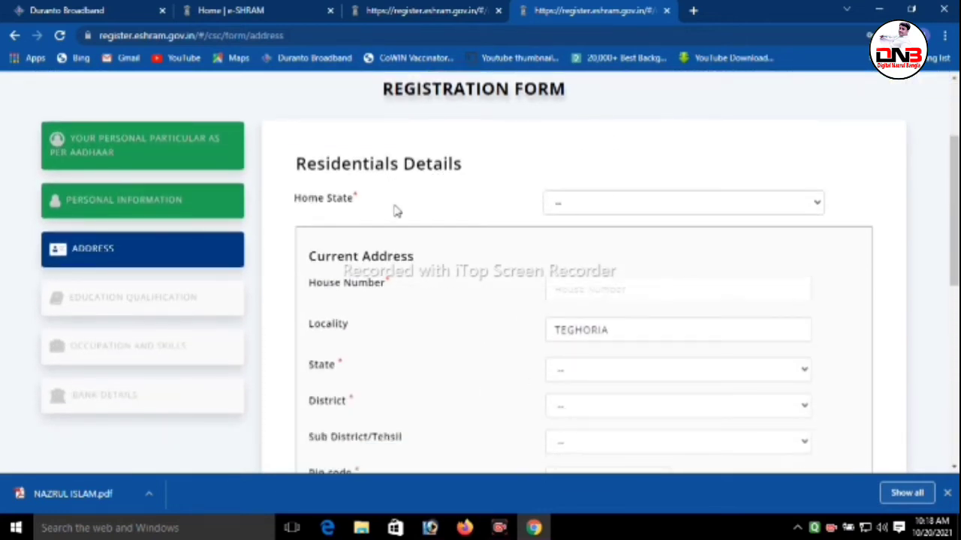
click(637, 207)
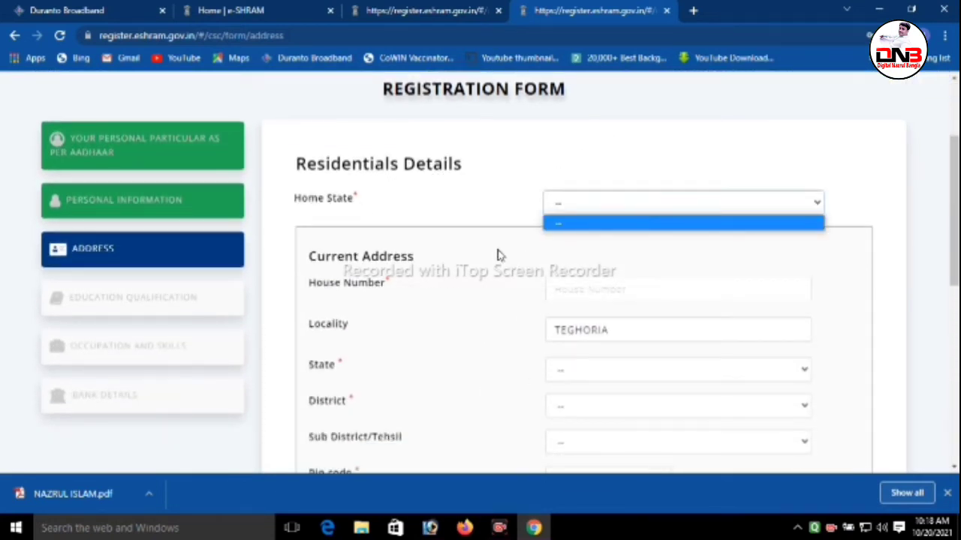
click(453, 255)
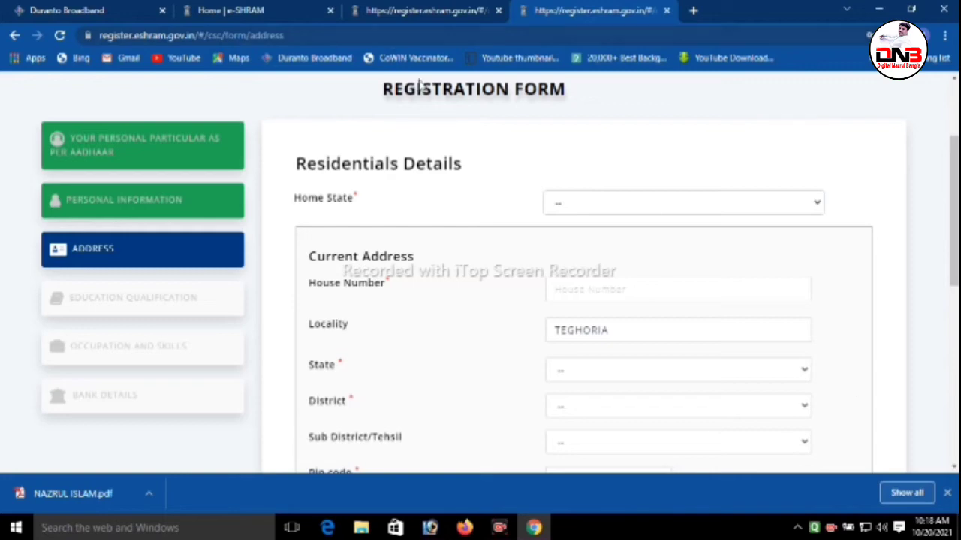
scroll(472, 251, down, 5)
scroll(473, 270, up, 8)
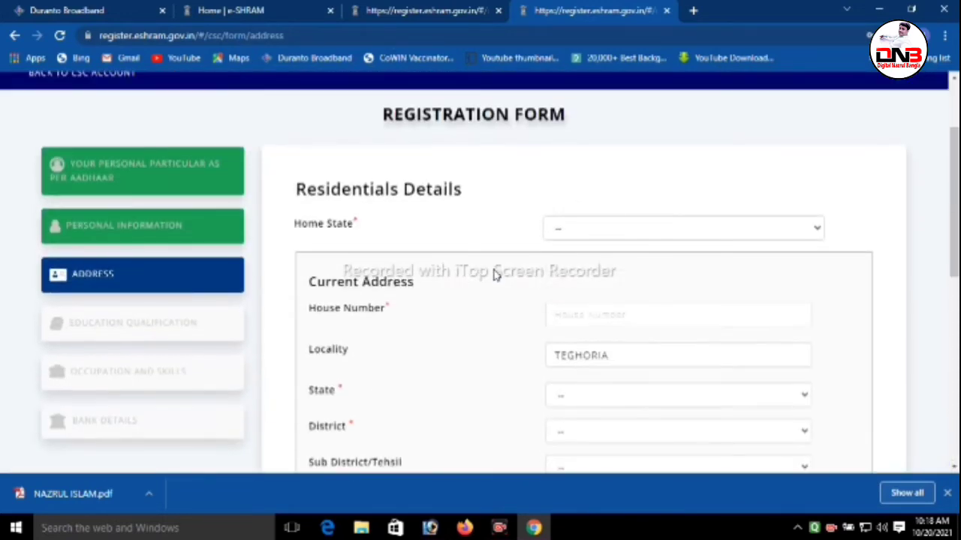
click(554, 234)
scroll(601, 352, down, 4)
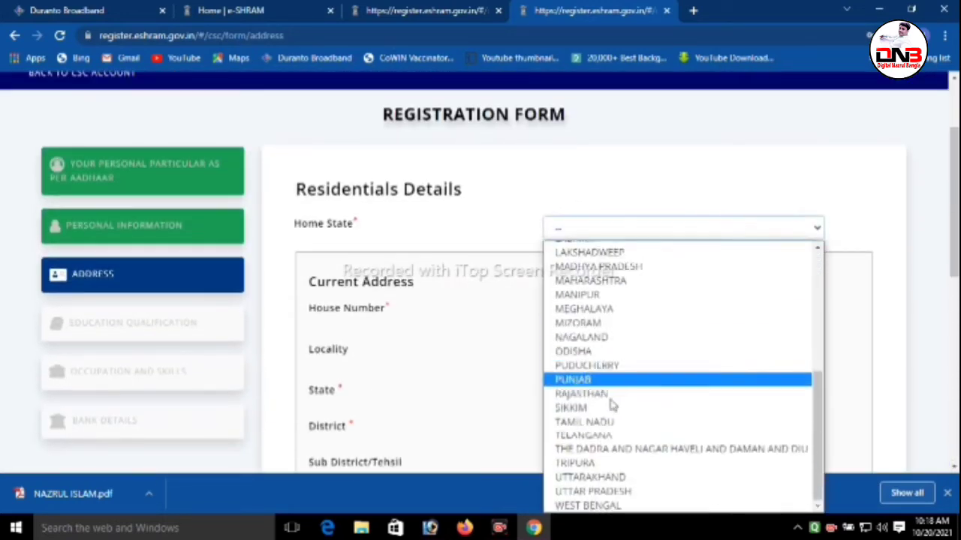
click(576, 507)
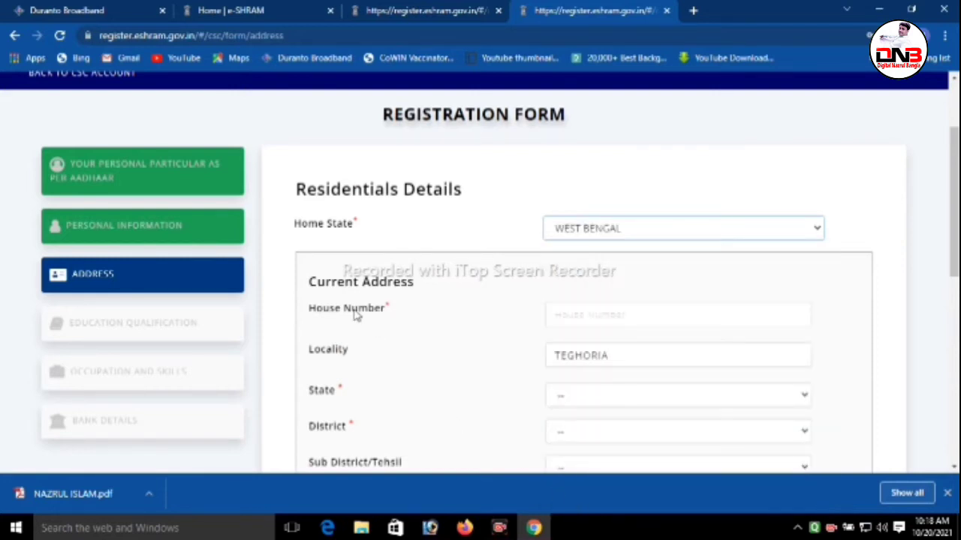
- Enter the worker's house number in the current address
click(589, 316)
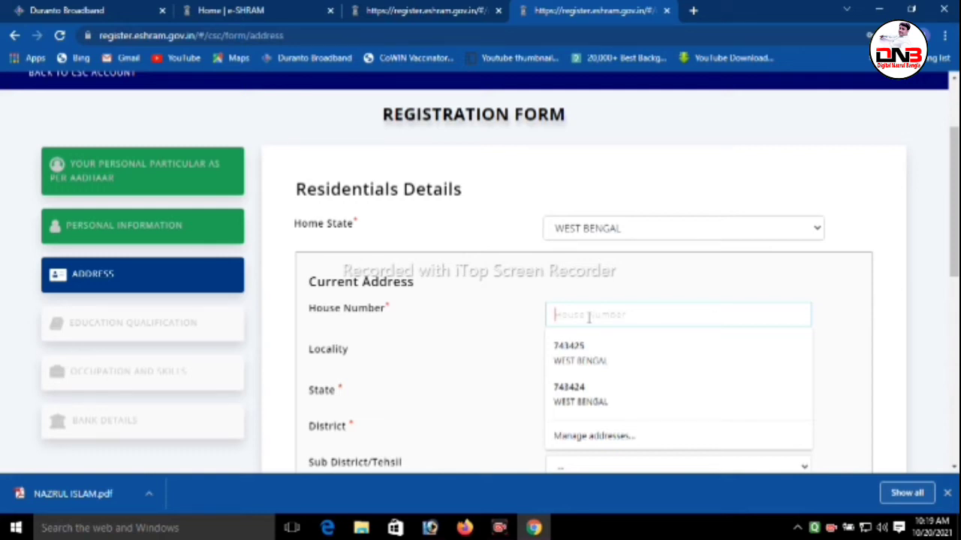
text(N)
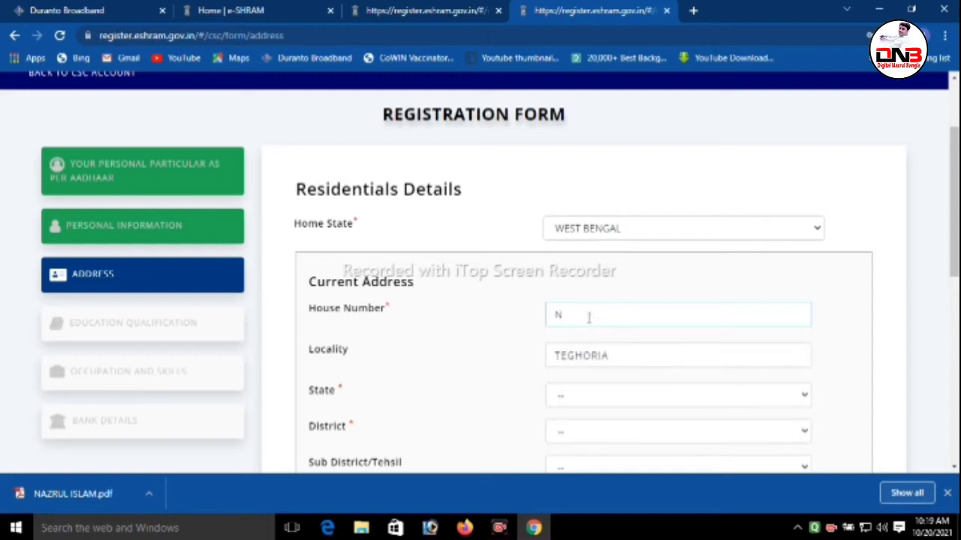
text(0079)
- Set the state of the current address to WEST BENGAL
scroll(681, 326, down, 2)
click(563, 256)
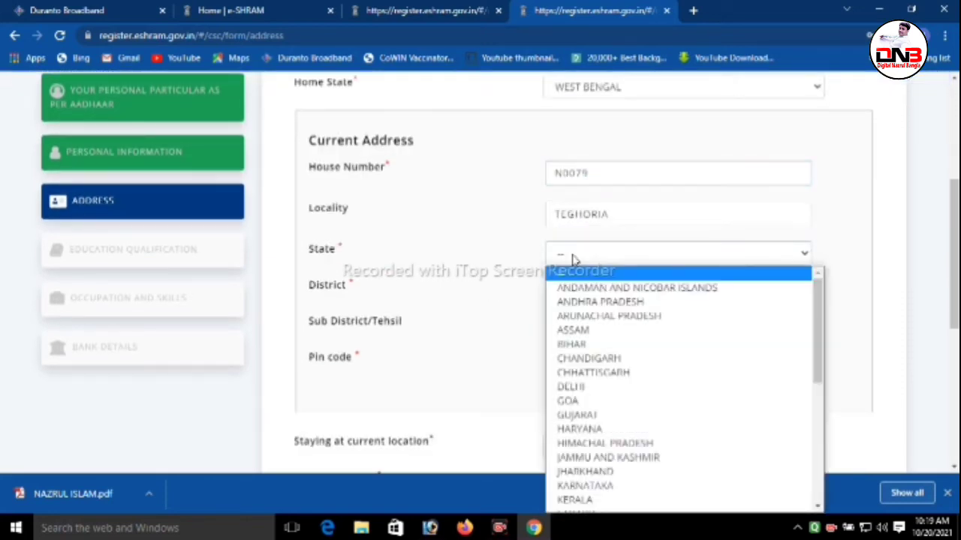
scroll(606, 420, down, 6)
click(599, 513)
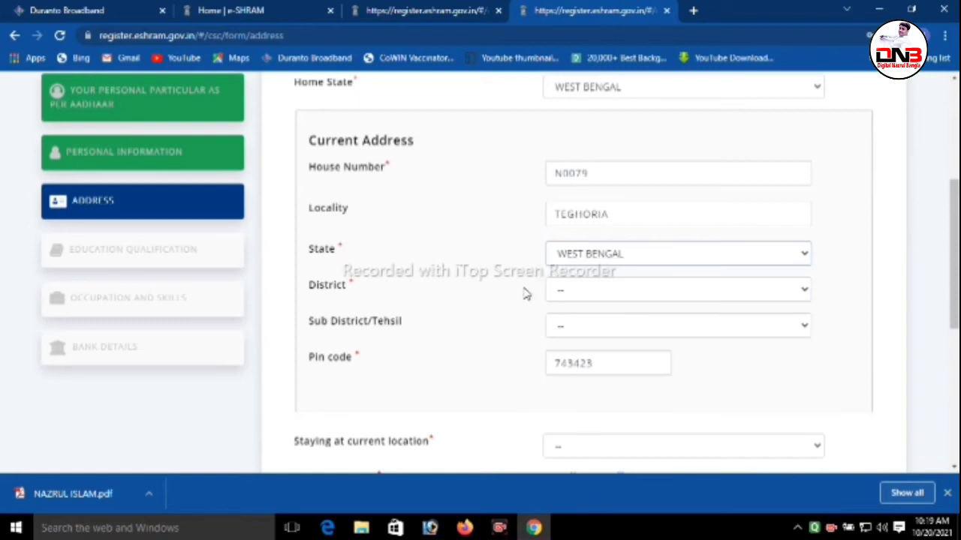
- Set the district of the current address to 24 PARAGANAS NORTH
click(605, 294)
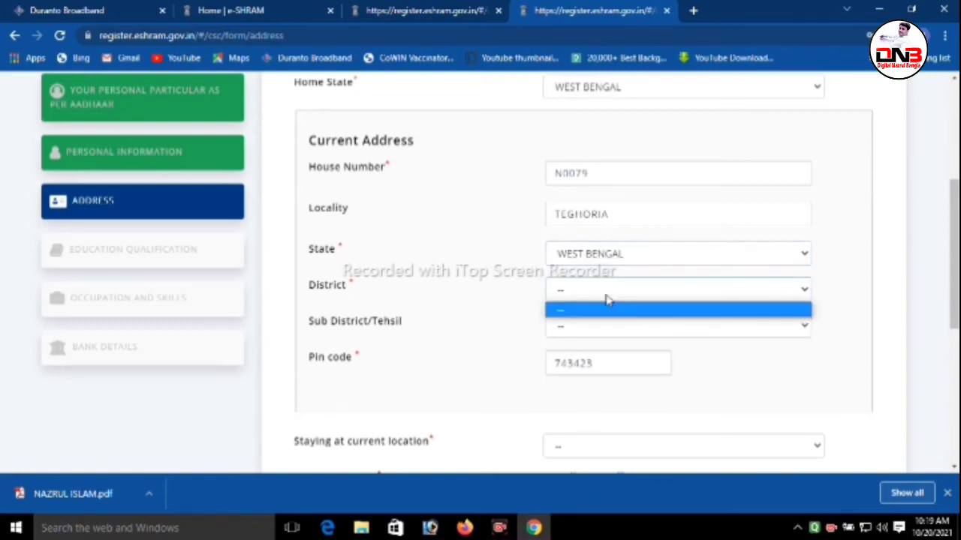
click(565, 294)
click(568, 294)
click(569, 294)
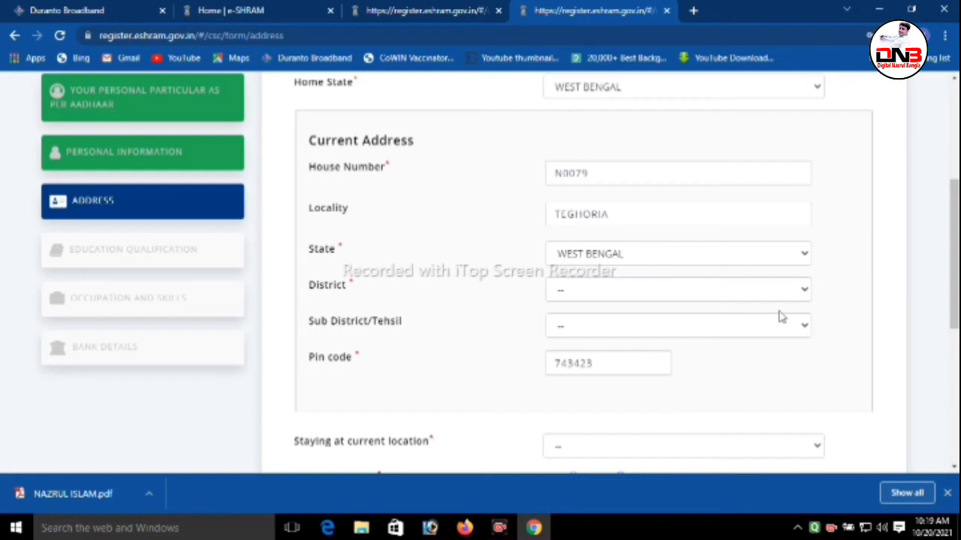
click(803, 294)
click(803, 295)
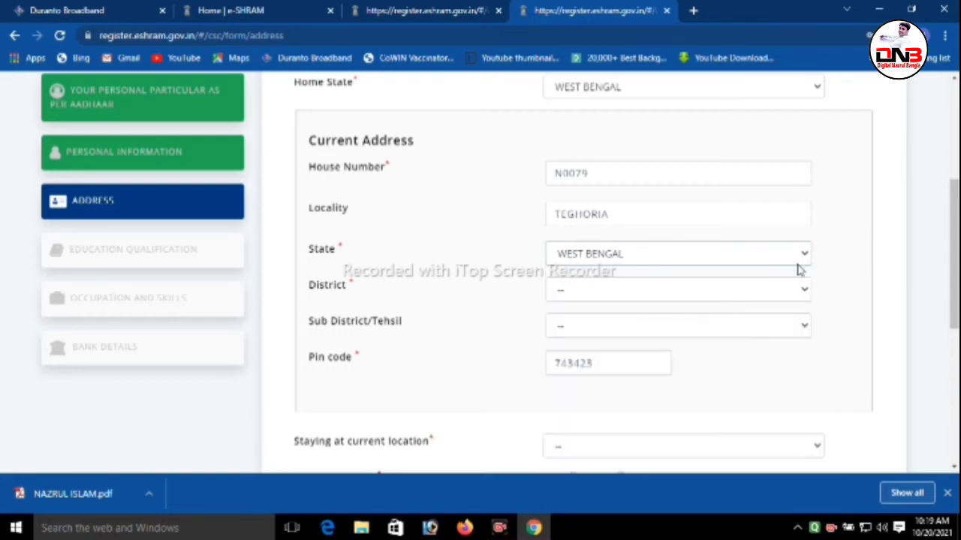
click(802, 291)
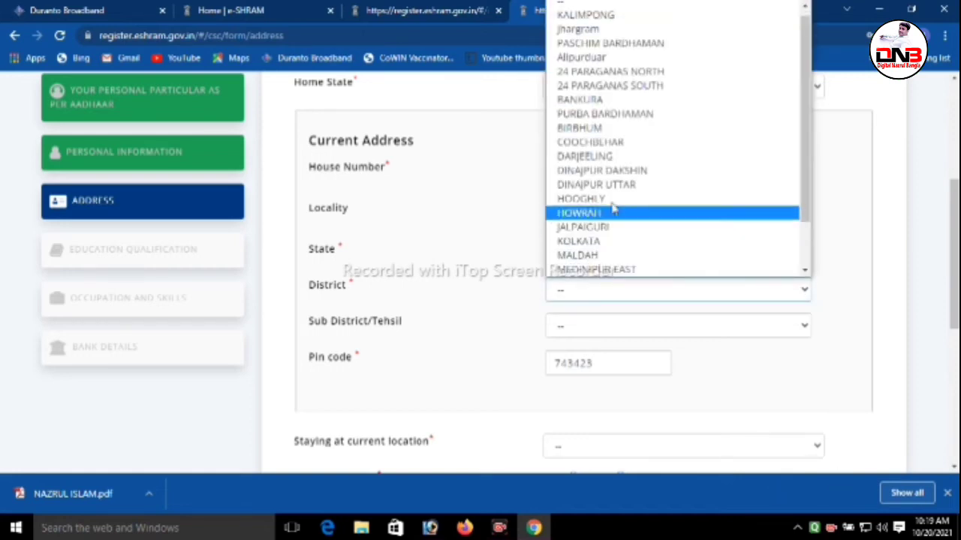
click(617, 73)
scroll(555, 279, down, 1)
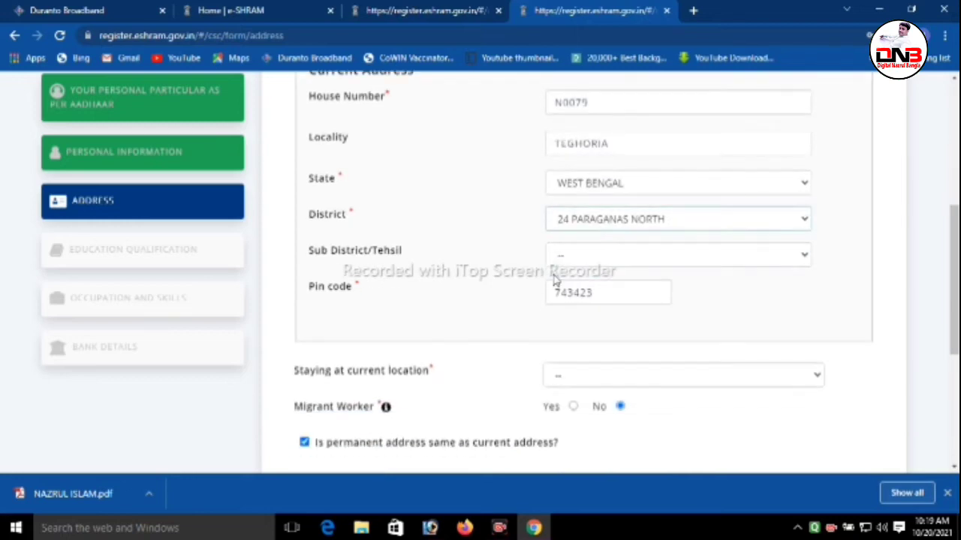
click(585, 255)
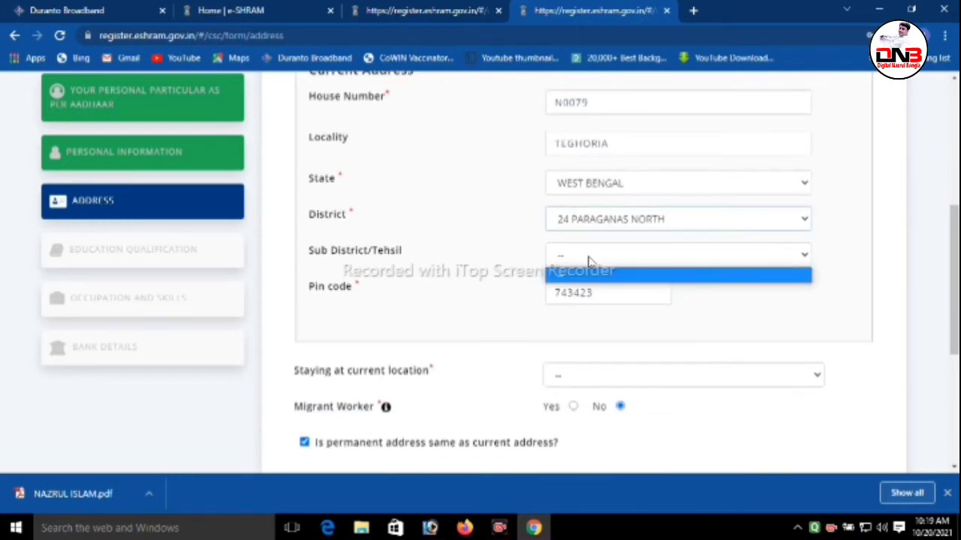
click(724, 311)
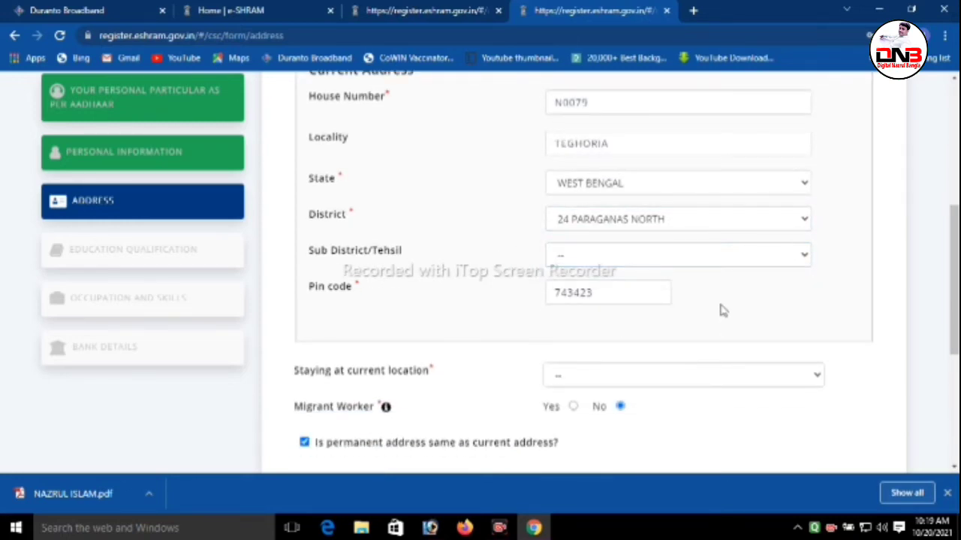
- Set the stay at the current location to More than 25 years, and save the address section to continue
scroll(623, 328, down, 2)
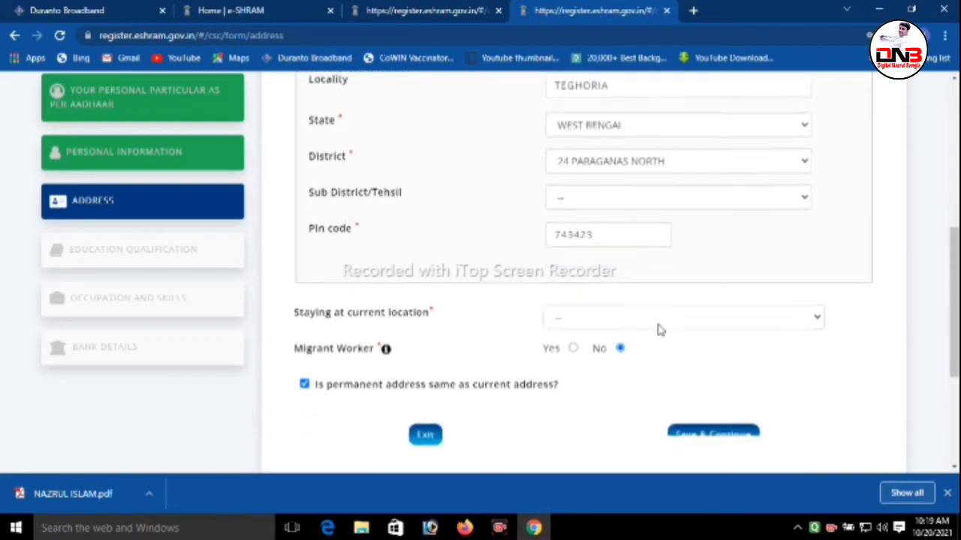
click(609, 237)
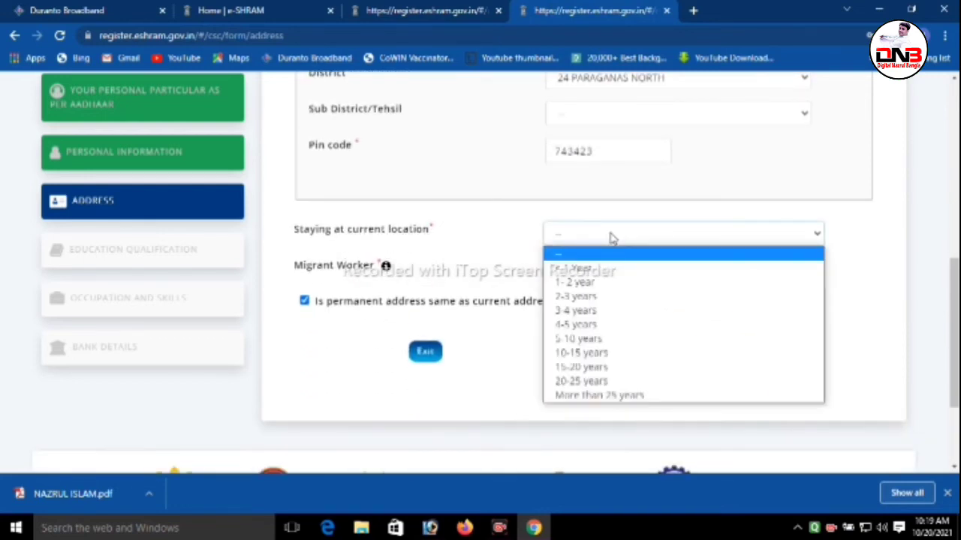
click(592, 396)
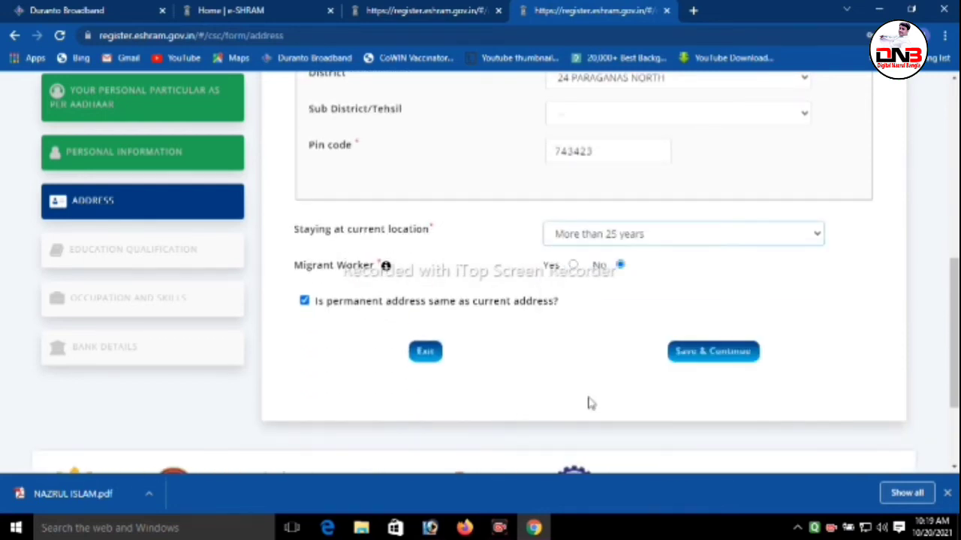
click(687, 353)
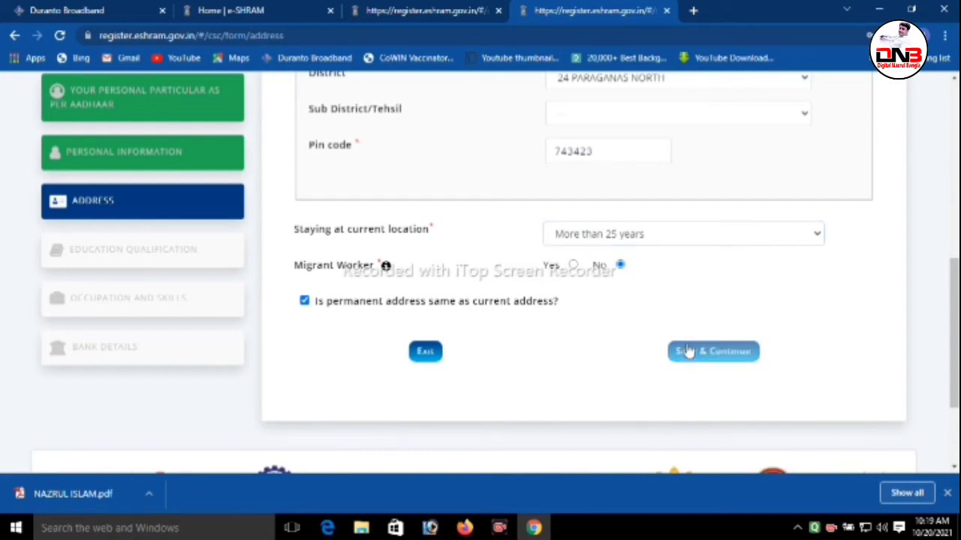
click(758, 346)
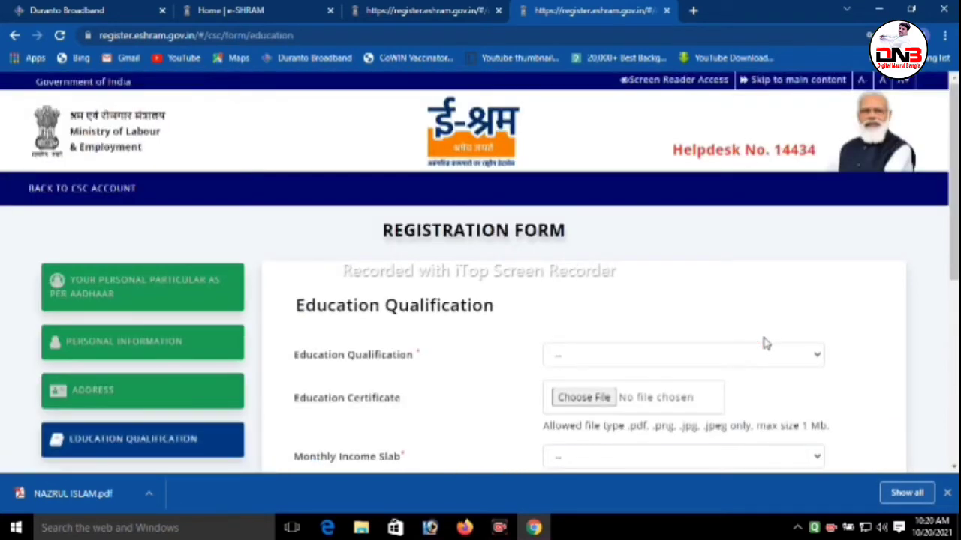
- Set the worker's education qualification to Primary
scroll(619, 300, down, 2)
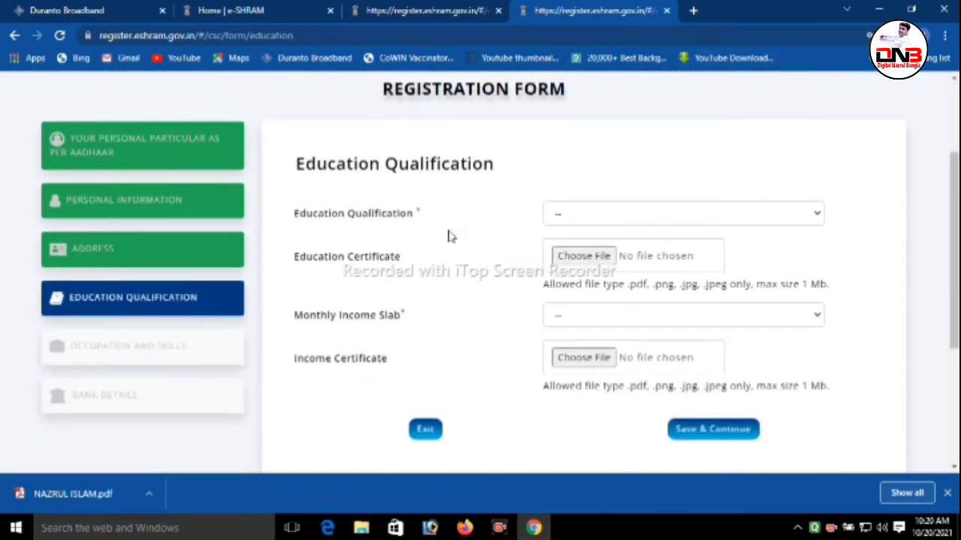
click(608, 215)
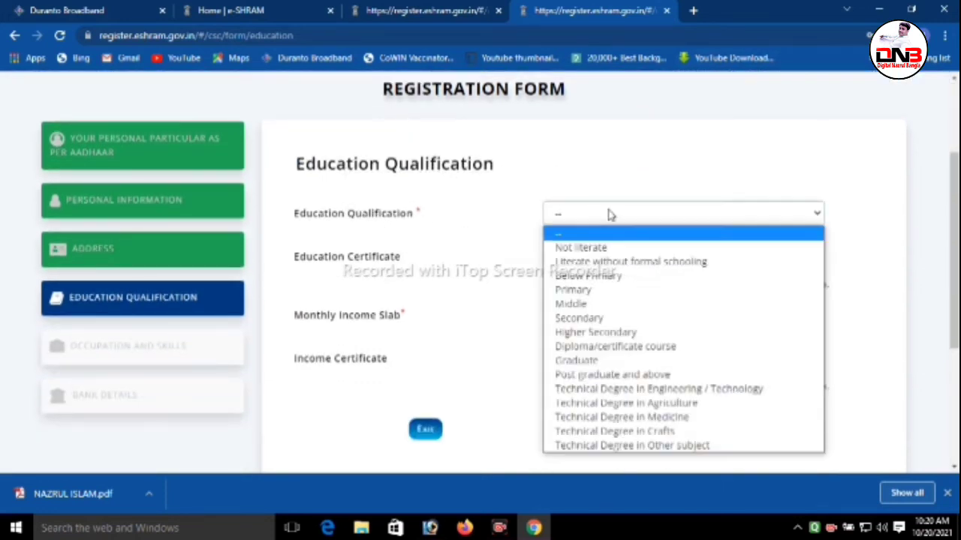
click(583, 297)
- Set the monthly income slab to 10000 & Below, and save the education section to continue
click(589, 316)
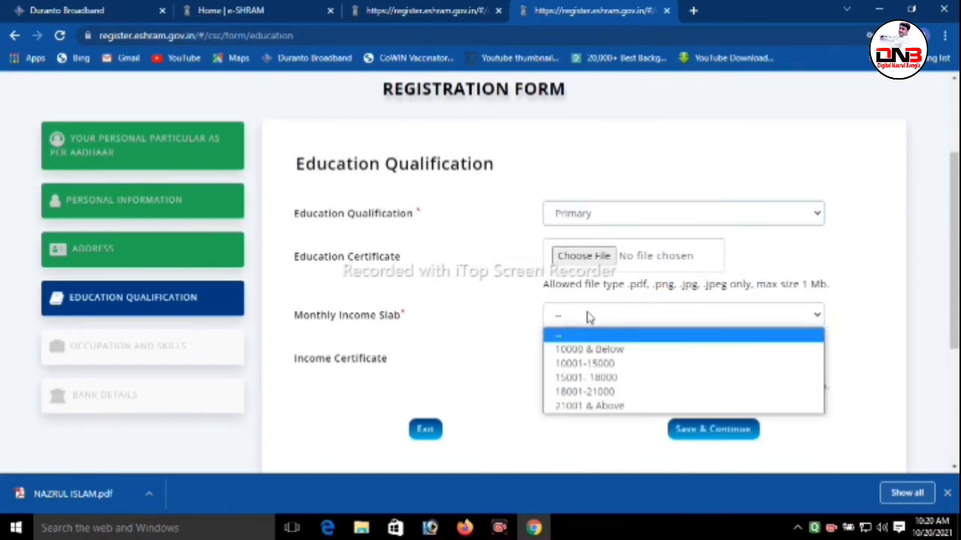
click(584, 349)
scroll(644, 316, down, 1)
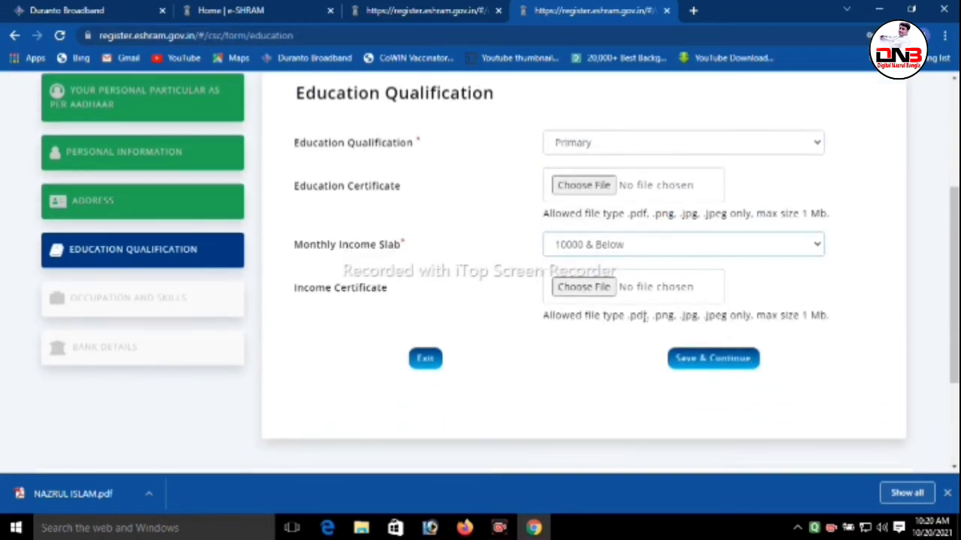
click(718, 365)
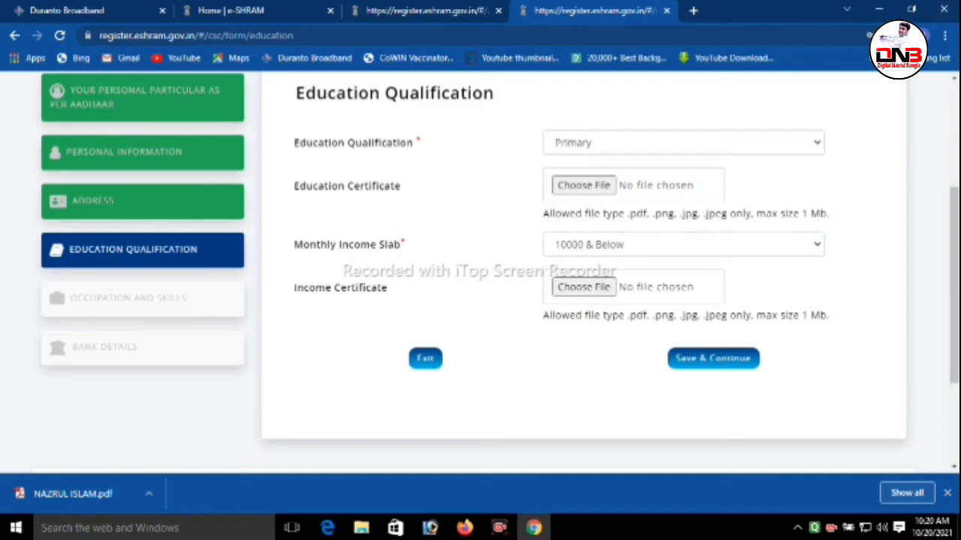
click(713, 358)
- Answer No to the gig worker question in the occupation and skills section
scroll(678, 383, down, 1)
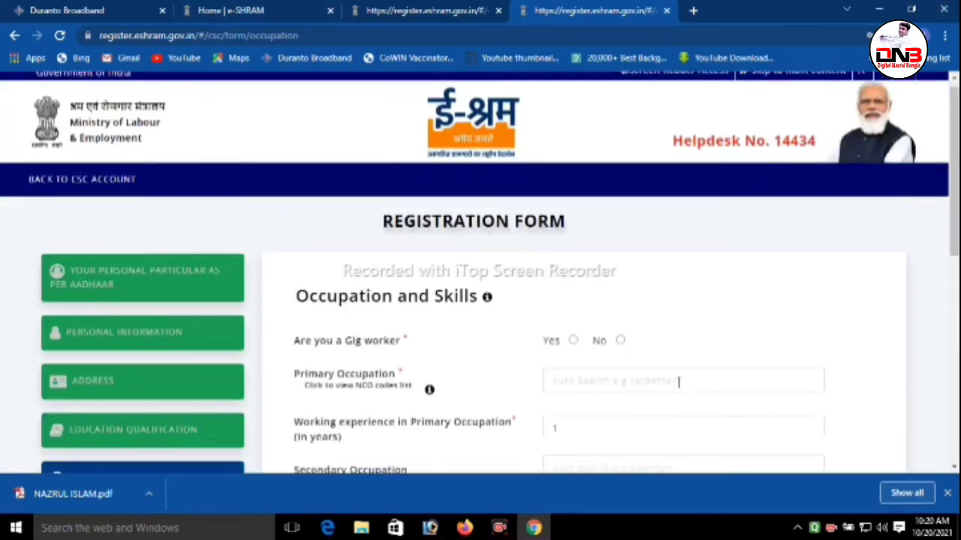
scroll(678, 382, down, 2)
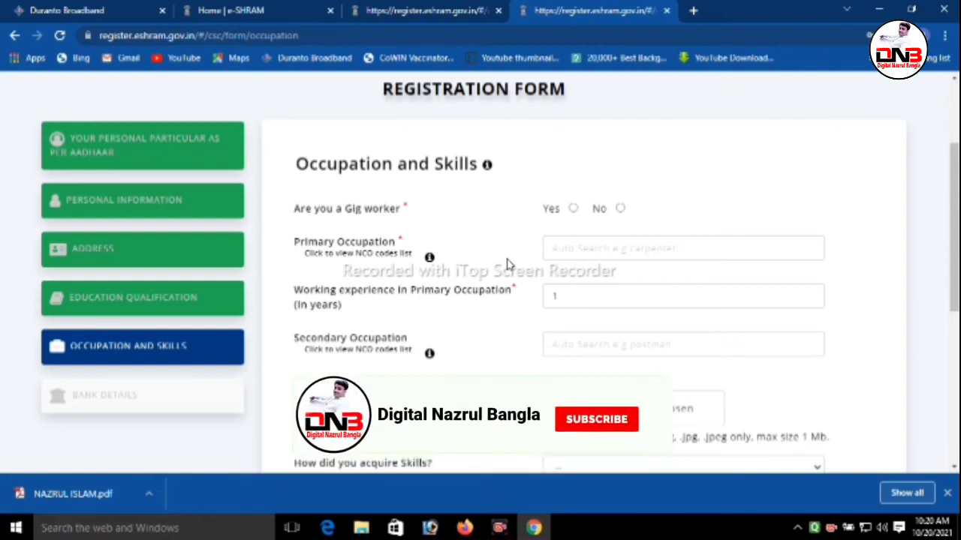
click(620, 208)
- Copy "Field Crop and Vegetable Growers" from the NCO codes list and paste it as the primary occupation
click(359, 254)
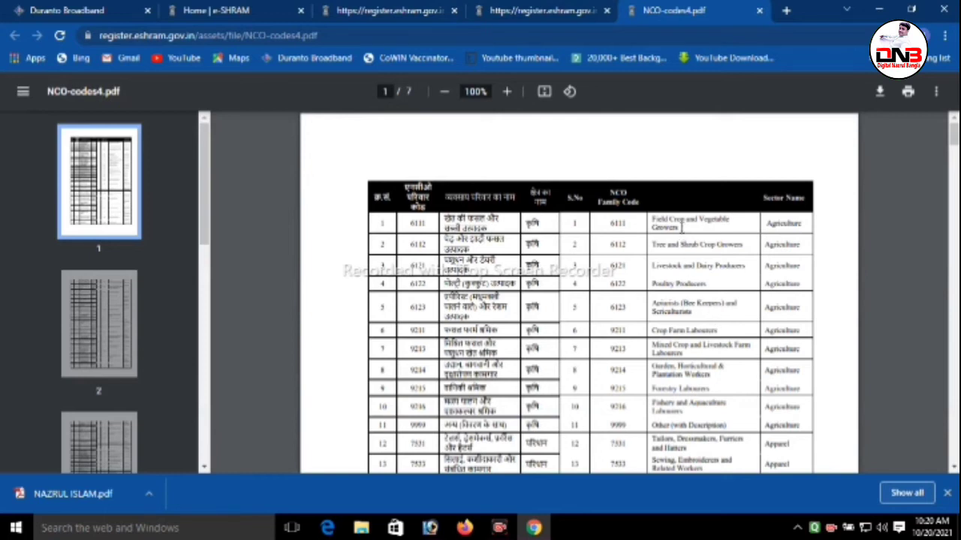
drag(679, 229, 658, 219)
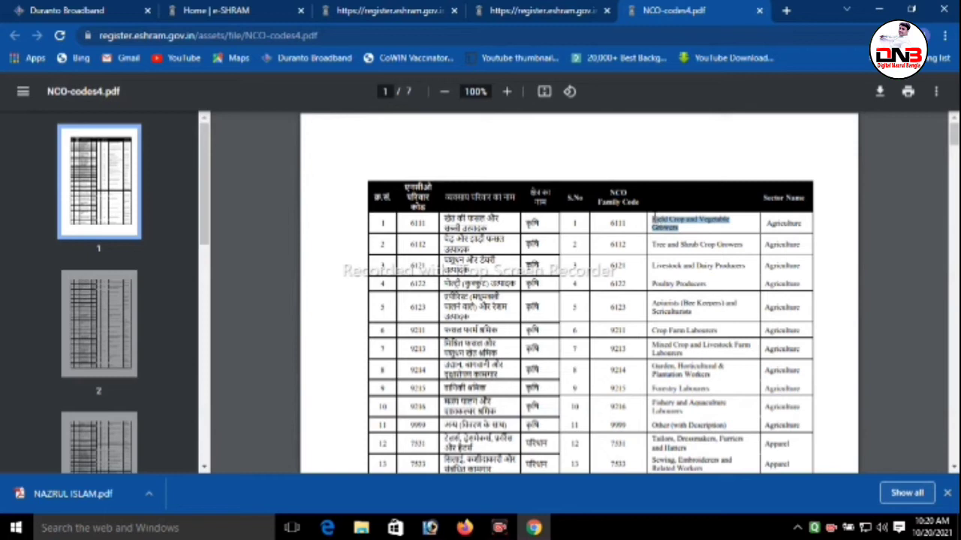
right_click(656, 223)
click(668, 227)
click(564, 10)
right_click(606, 251)
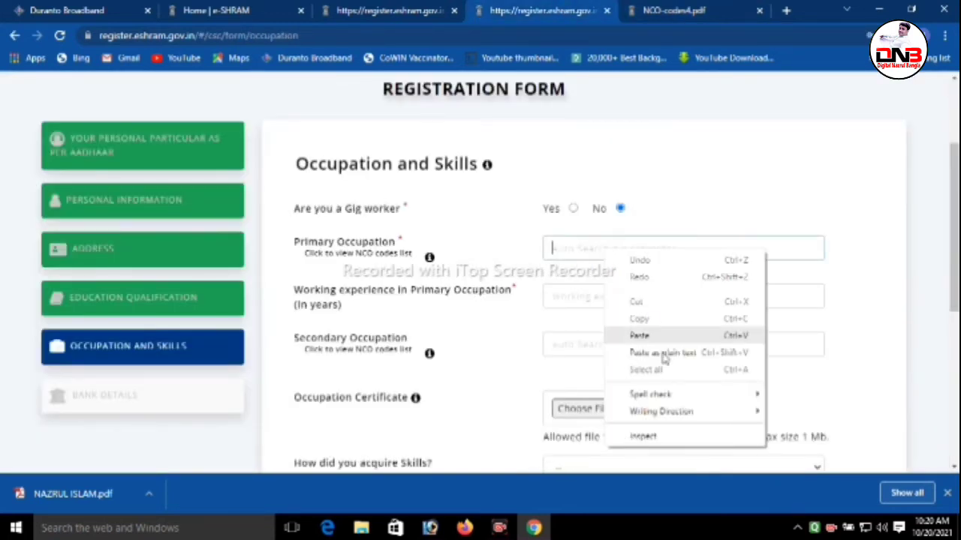
click(639, 336)
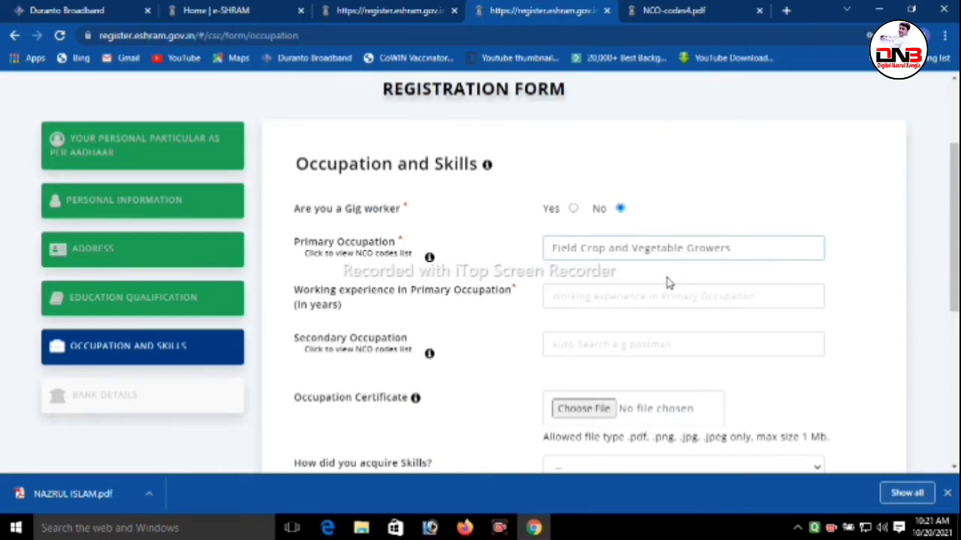
- Set the working experience in the primary occupation to 15 years
click(629, 299)
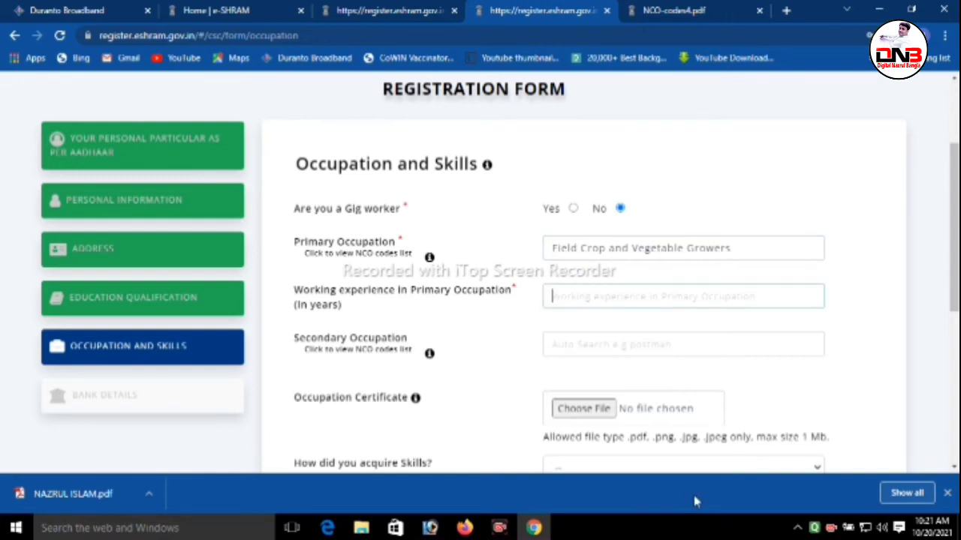
text(15)
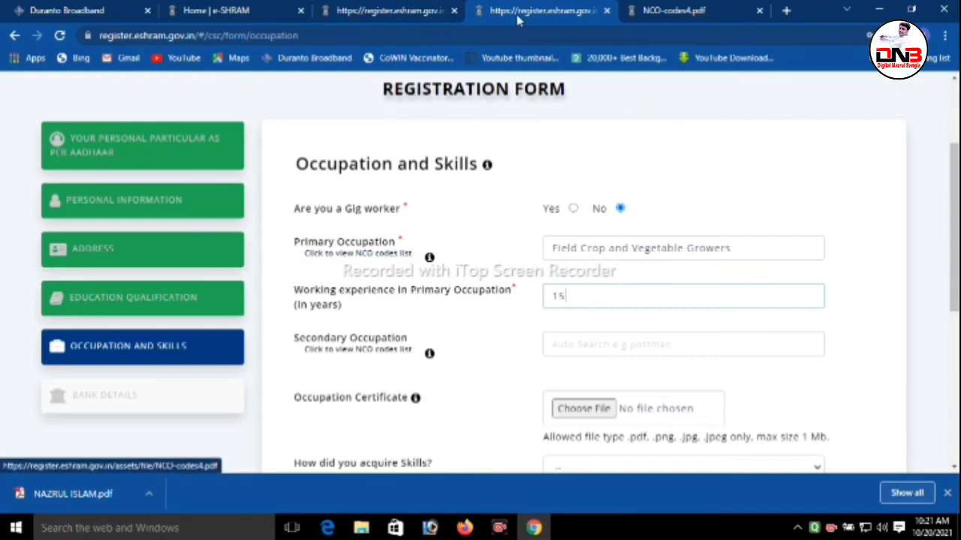
- Copy "Crop Farm Labourers" from the NCO codes PDF and paste it as the secondary occupation
click(651, 9)
scroll(693, 319, down, 1)
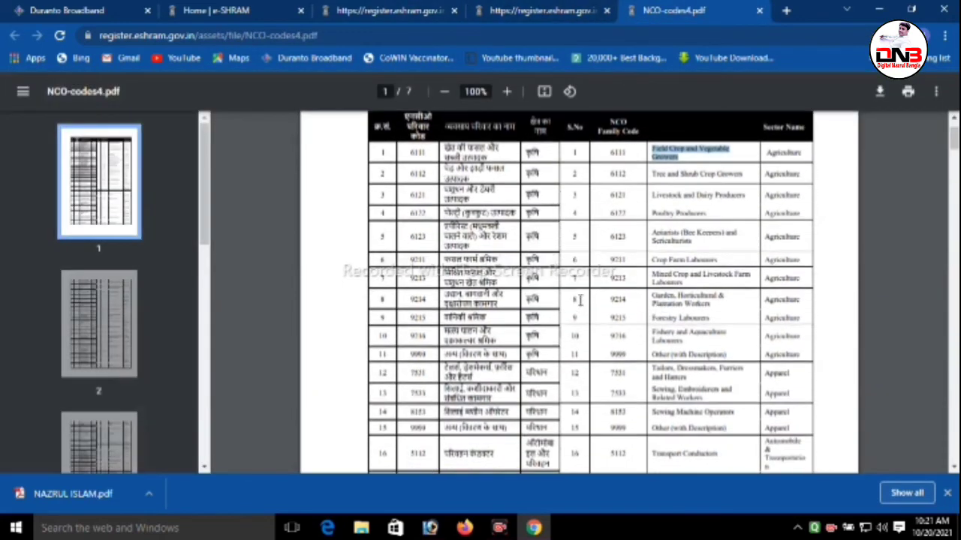
drag(725, 260, 654, 270)
right_click(654, 261)
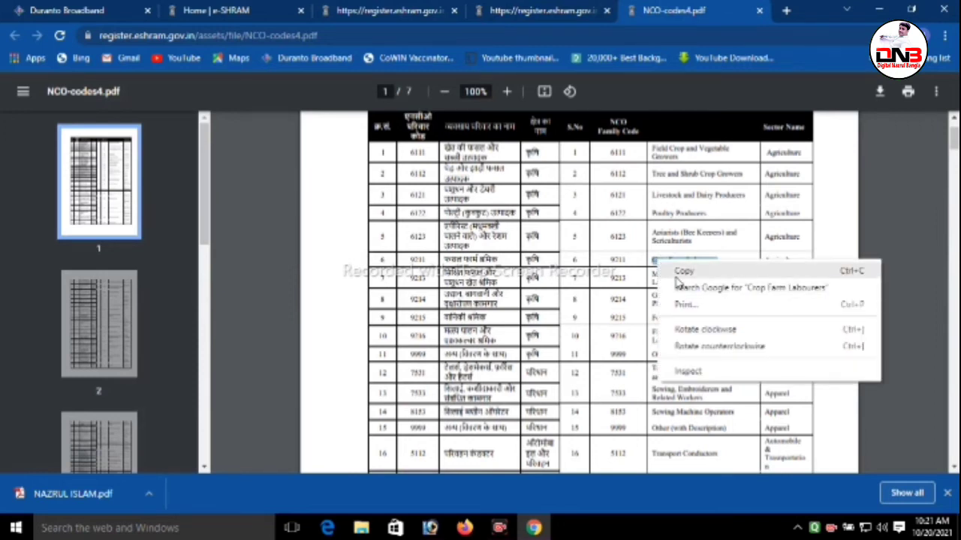
click(680, 272)
click(582, 6)
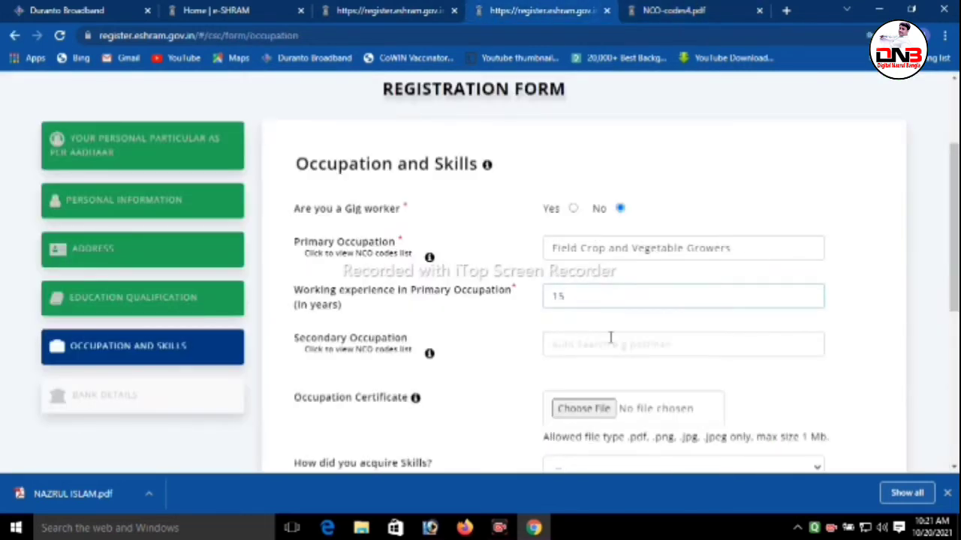
right_click(594, 349)
click(643, 231)
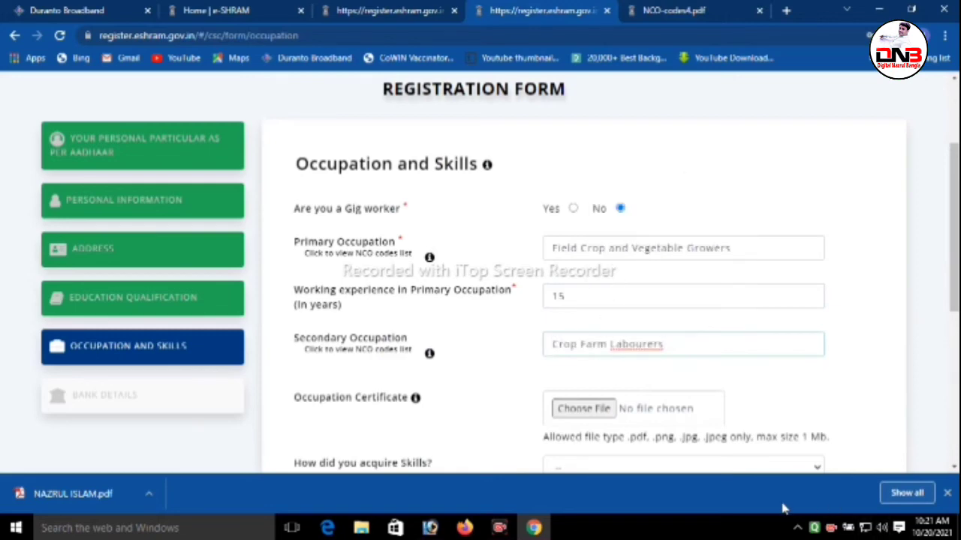
- Save the Occupation and Skills section and continue to the bank details
scroll(658, 399, down, 3)
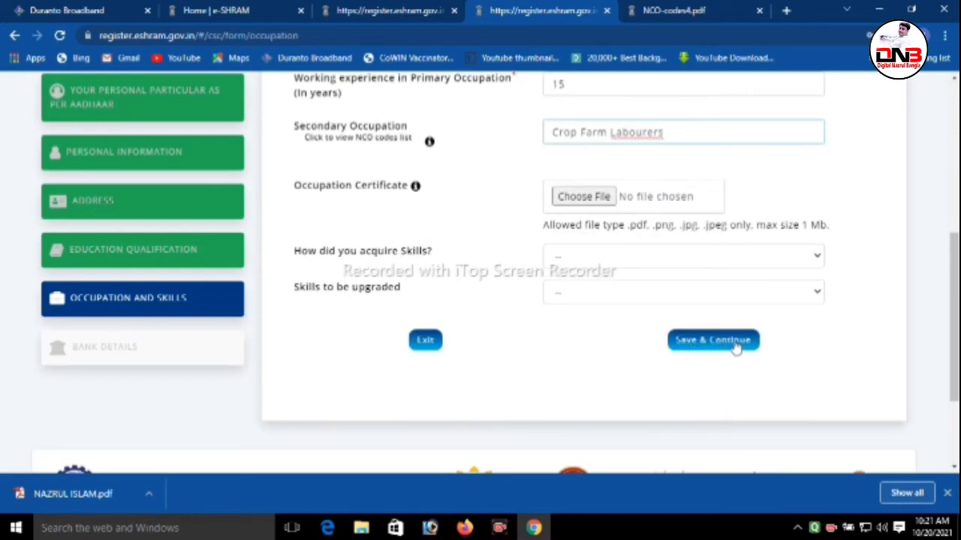
click(775, 495)
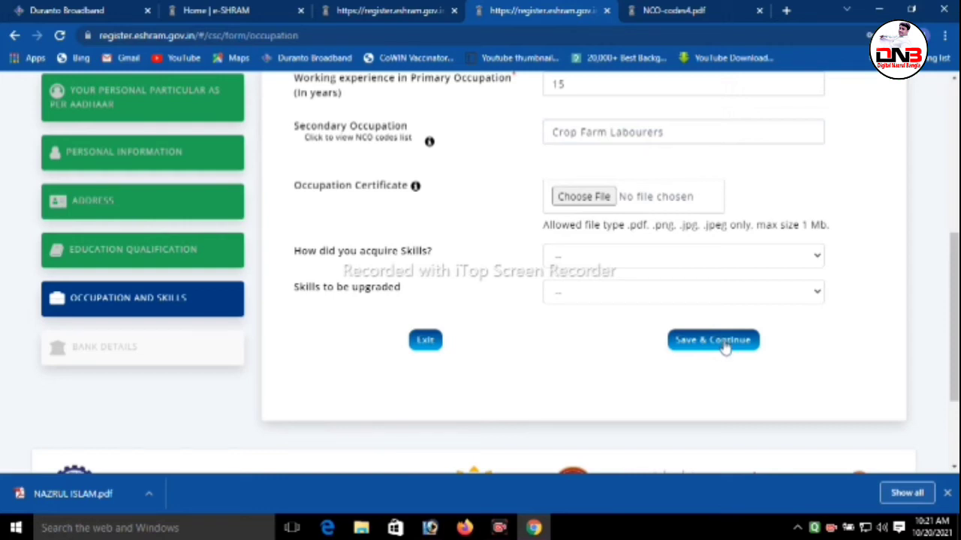
click(713, 340)
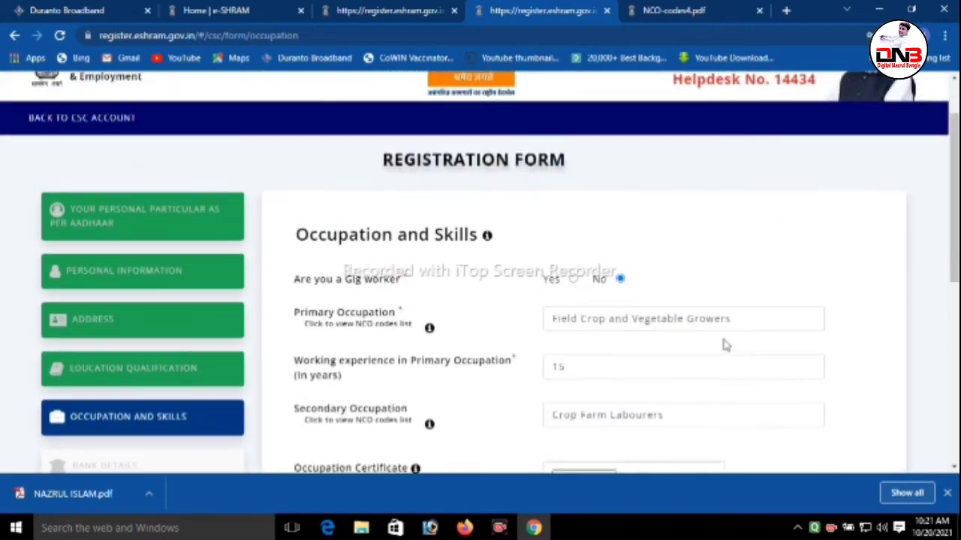
scroll(724, 347, down, 3)
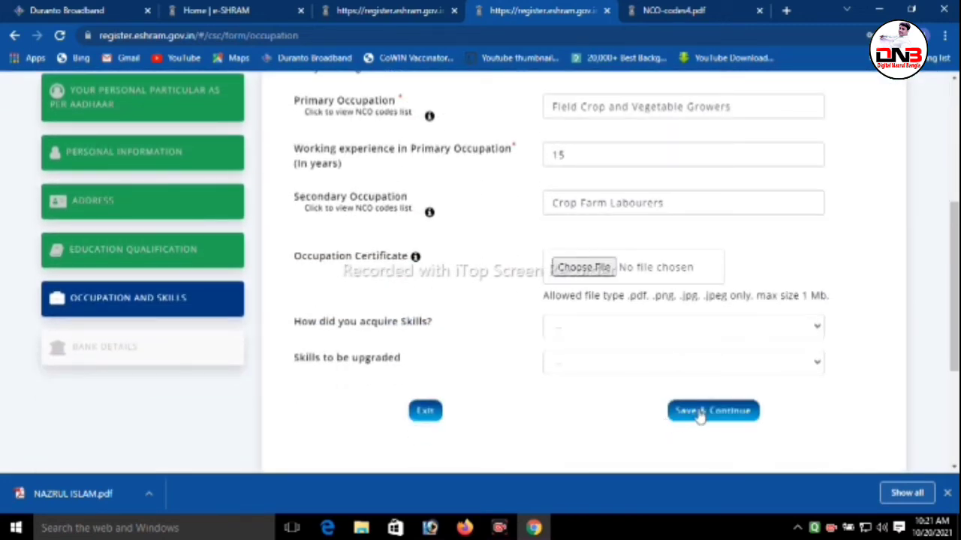
click(699, 415)
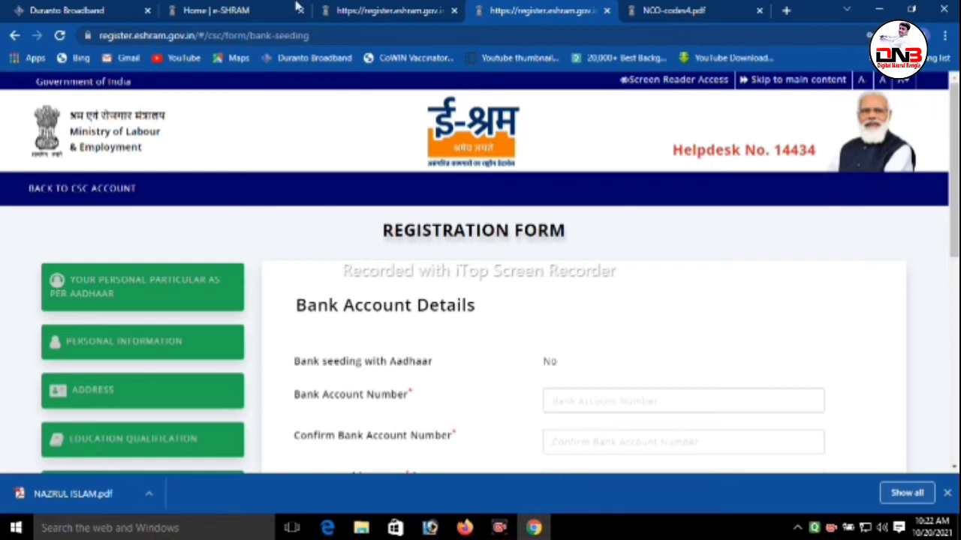
- Enter the worker's bank account number in the bank account details
scroll(507, 352, down, 1)
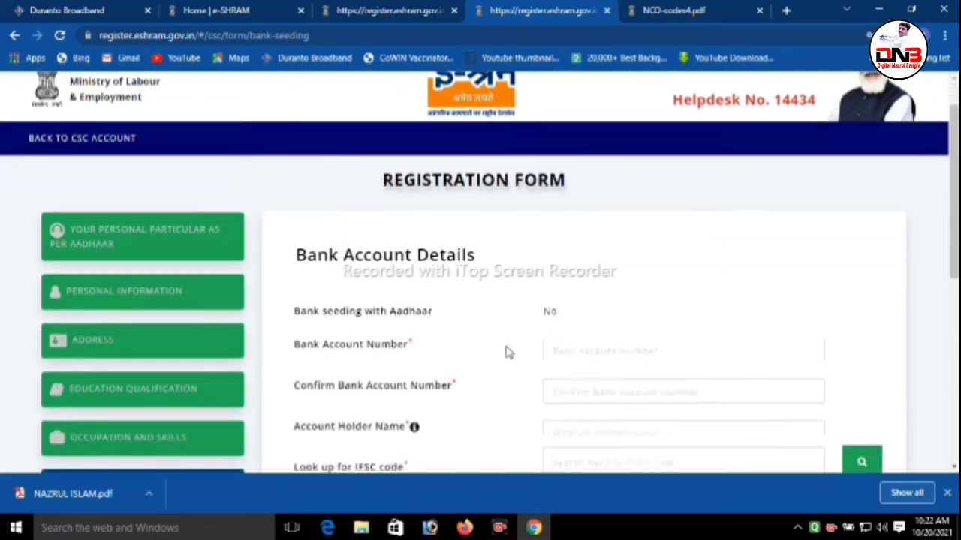
scroll(480, 353, down, 2)
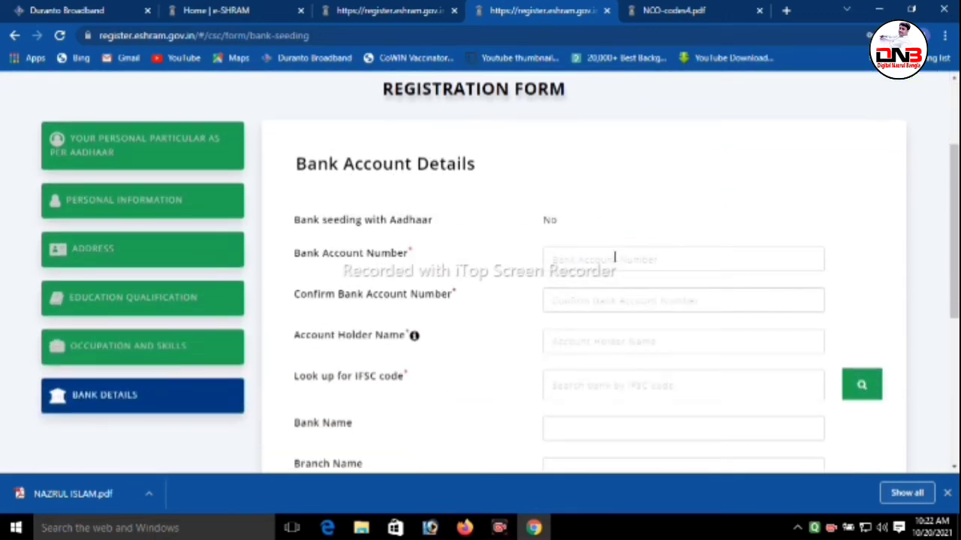
click(614, 257)
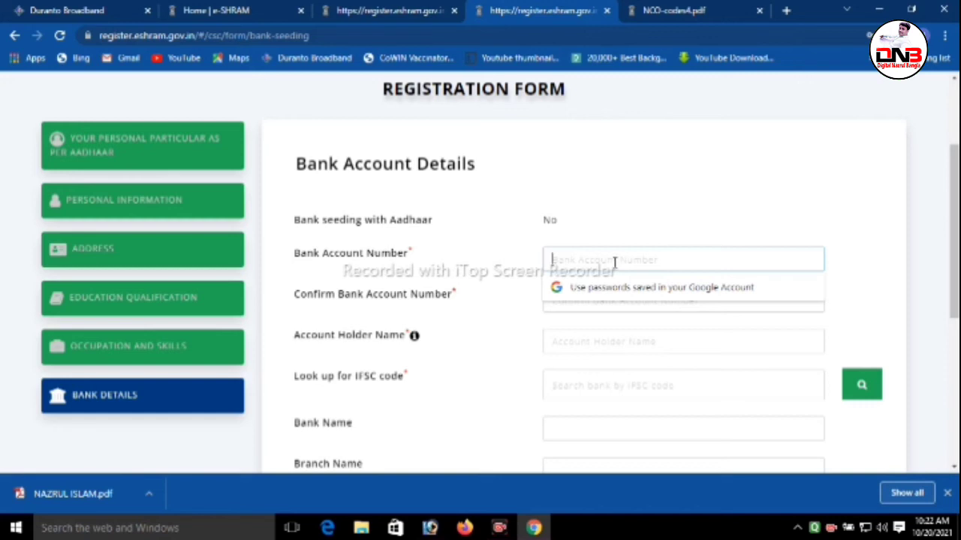
text(••••)
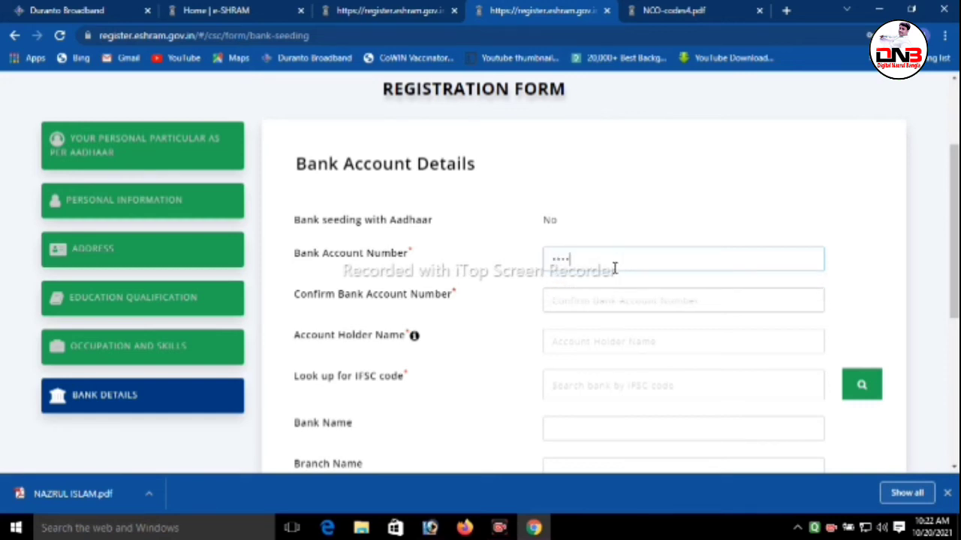
text(•••)
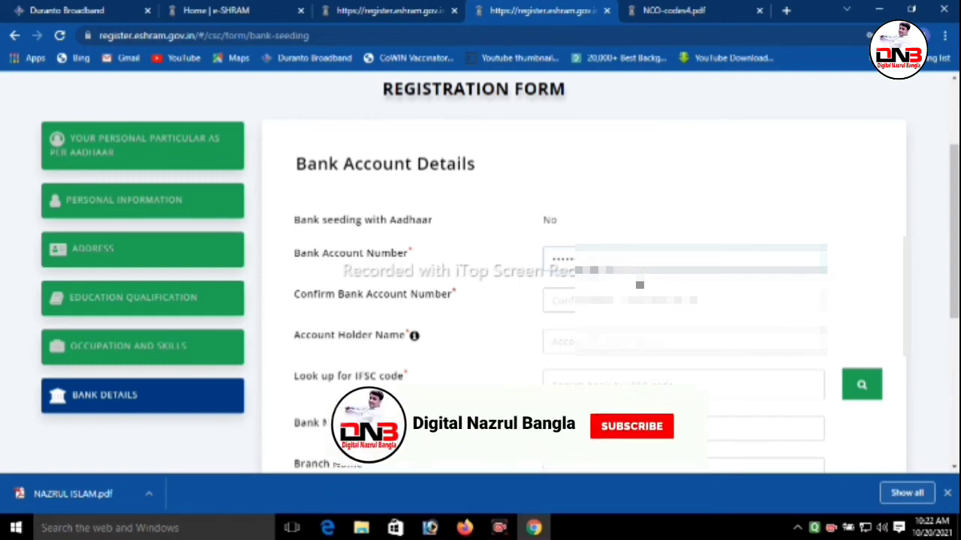
- Re-enter the worker's bank account number to confirm it
click(639, 291)
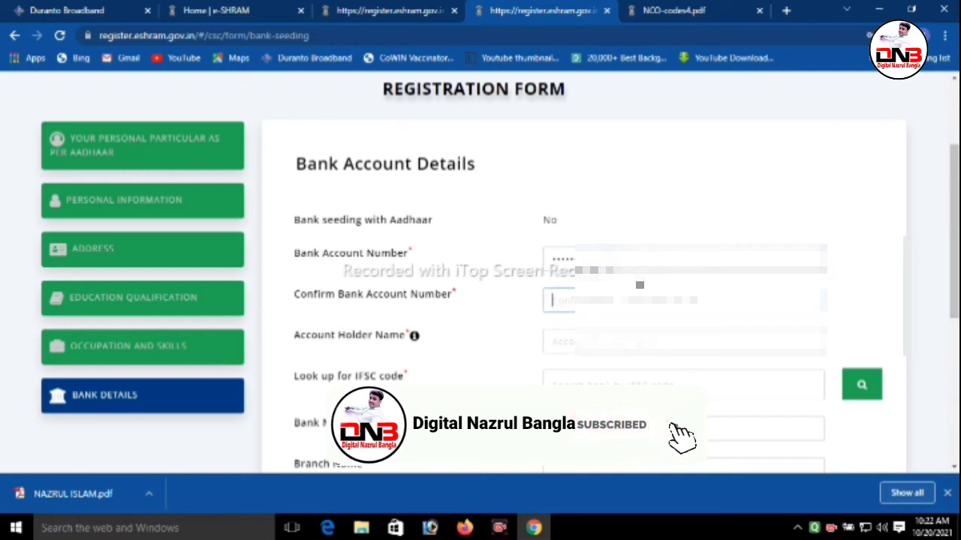
text(4245)
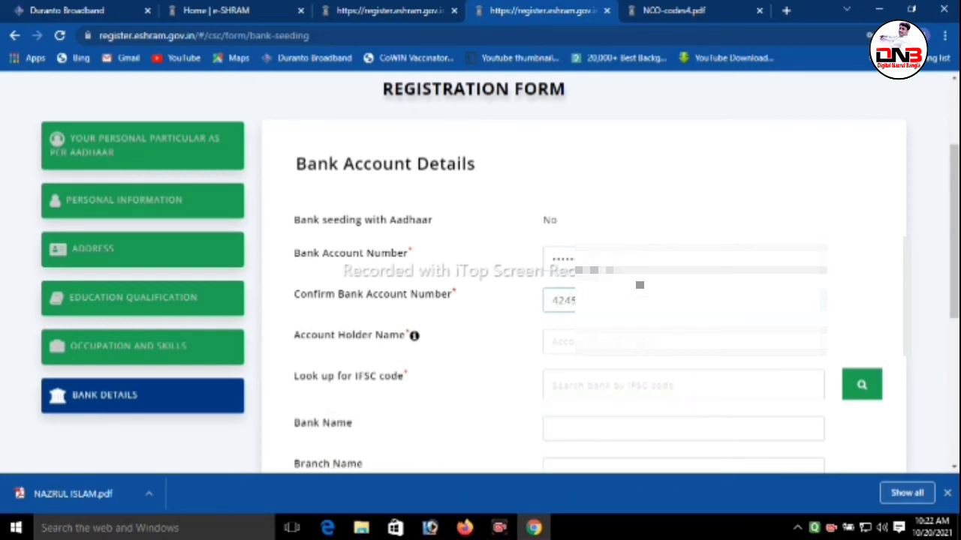
text(********)
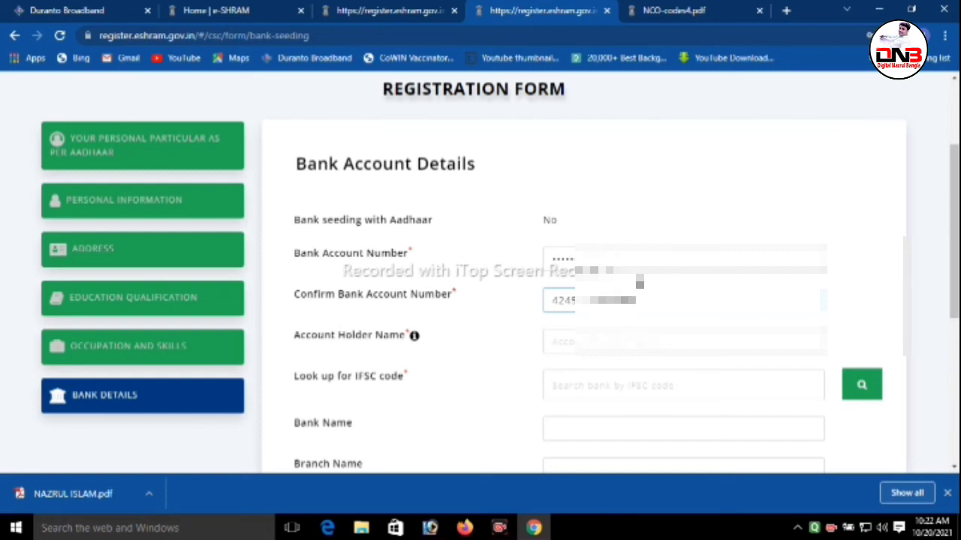
text(*)
key(Tab)
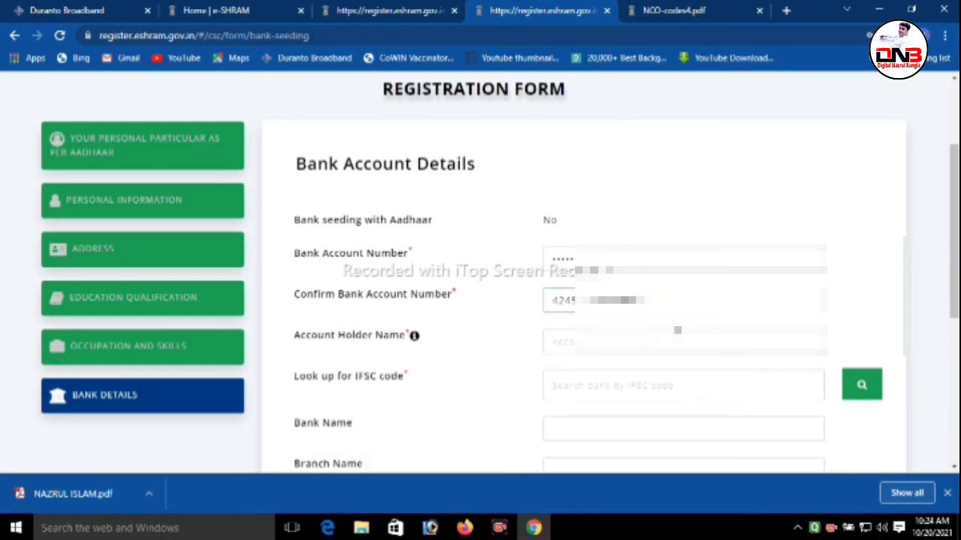
key(Tab)
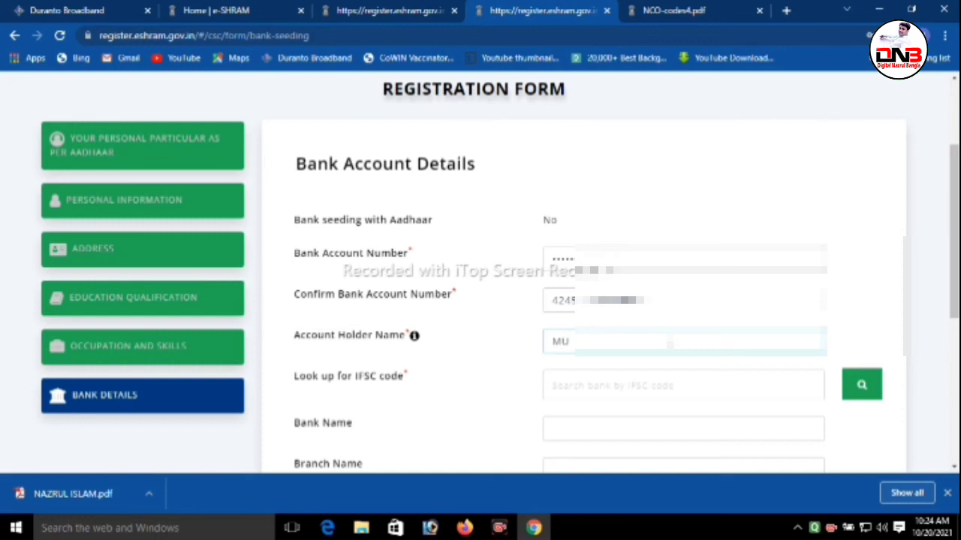
- Fill in the account holder's full name in the bank account details
key(ctrl+a)
key(ctrl+a)
- Choose the saved IFSC code beginning with BKID and look up its bank and branch
click(704, 395)
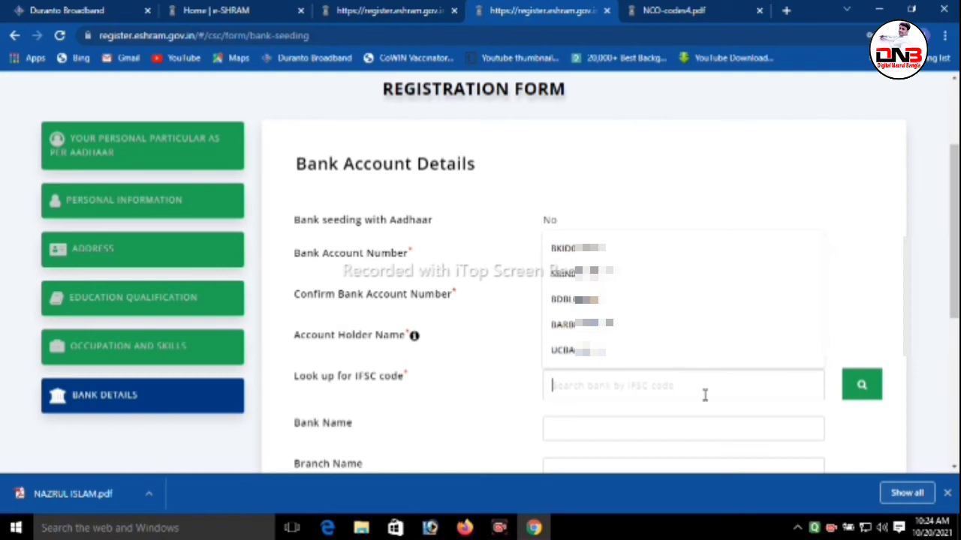
click(593, 248)
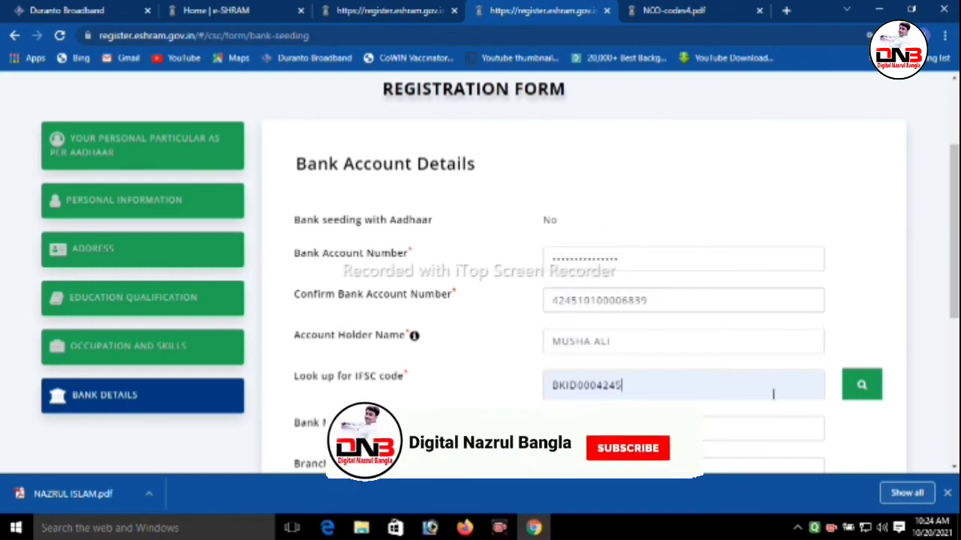
click(860, 386)
- Check the filled-in bank account details, and save them to continue to the preview
scroll(825, 396, down, 2)
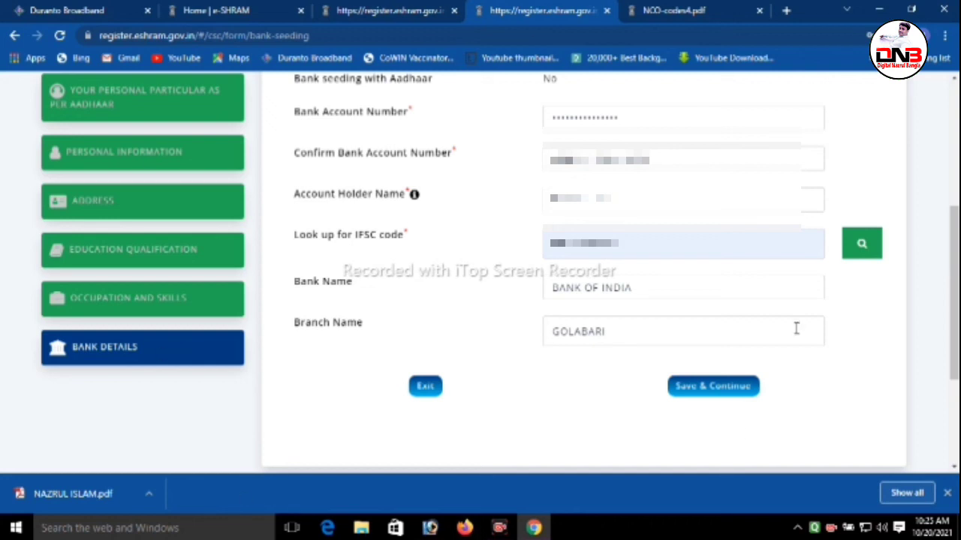
scroll(795, 328, up, 2)
scroll(789, 319, down, 1)
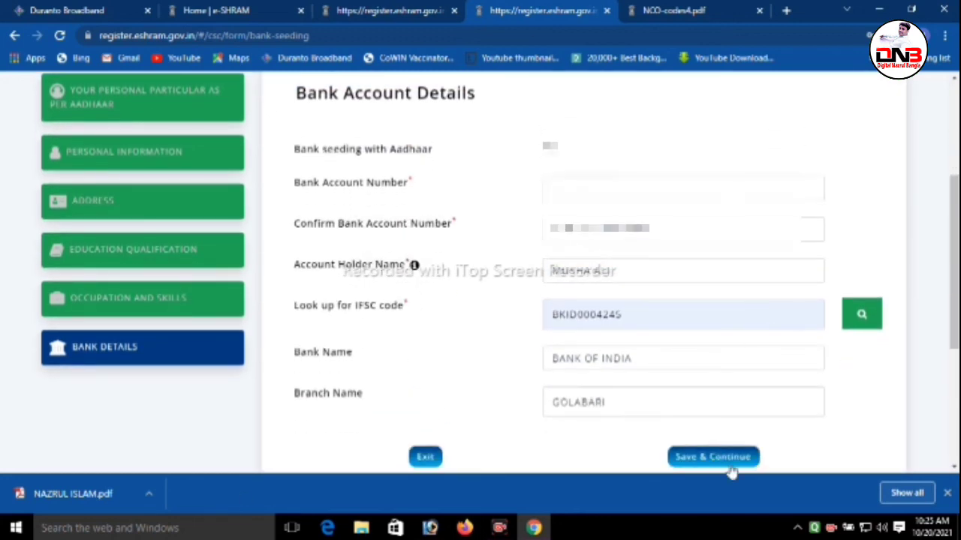
click(729, 463)
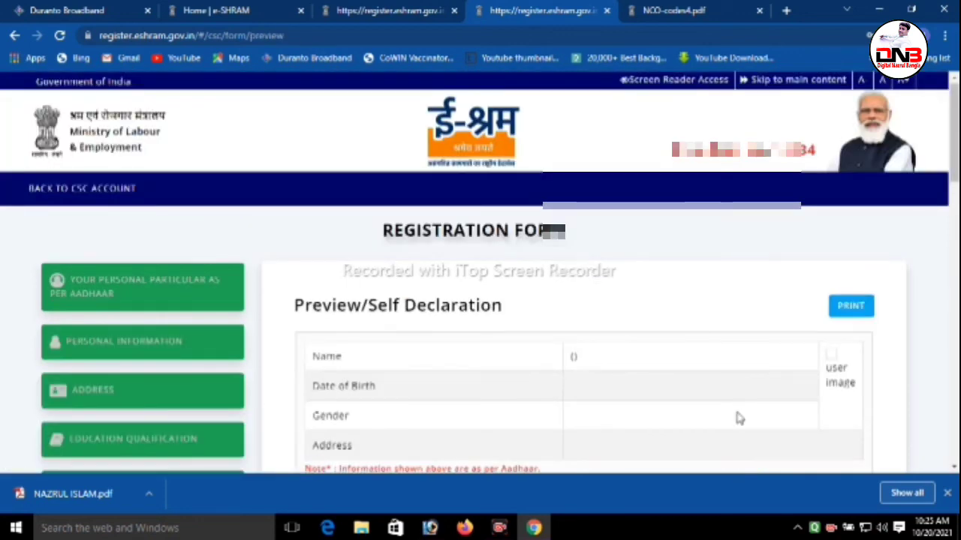
- Accept the self-declaration undertaking at the end of the registration preview
scroll(761, 392, down, 1)
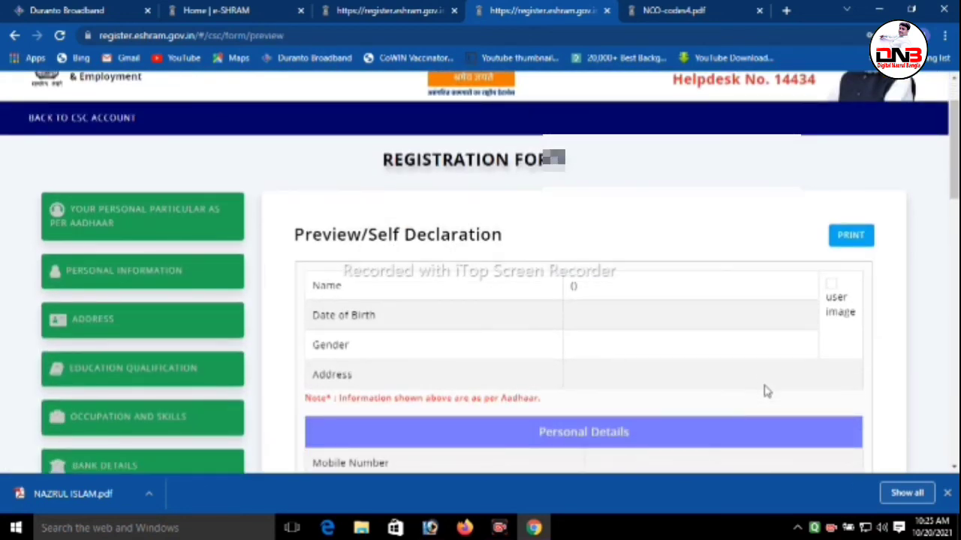
scroll(536, 292, down, 8)
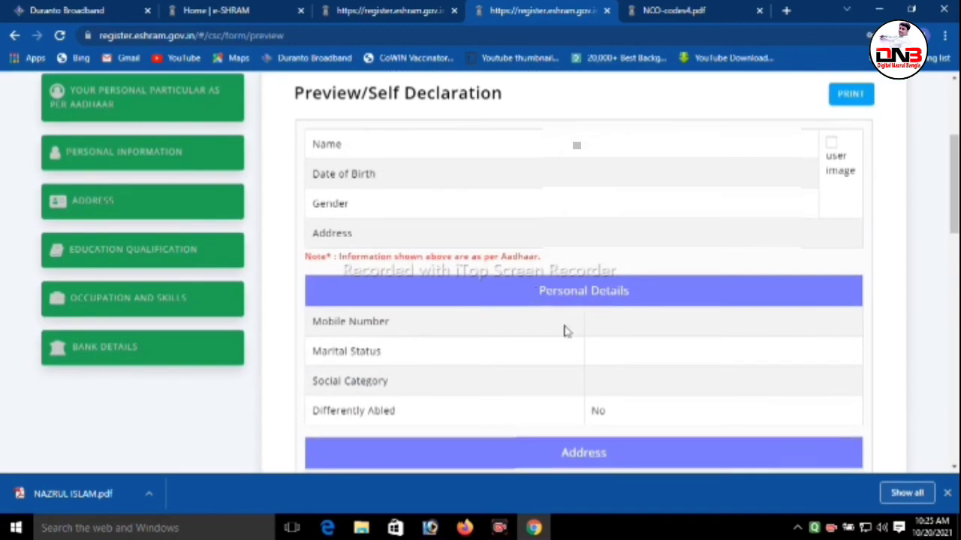
scroll(589, 344, down, 5)
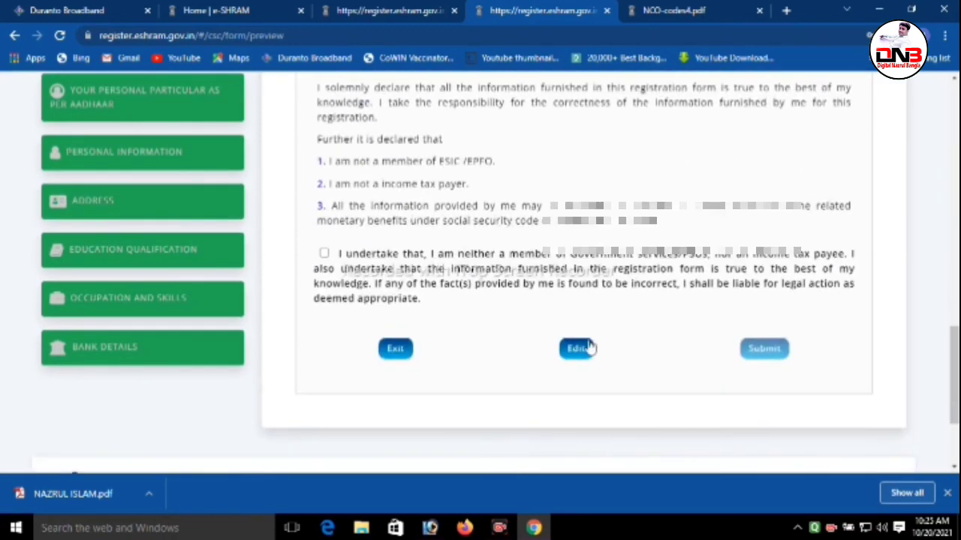
click(325, 255)
- Try to submit the previewed form, and tick the undertaking about government service and income tax
scroll(575, 305, up, 5)
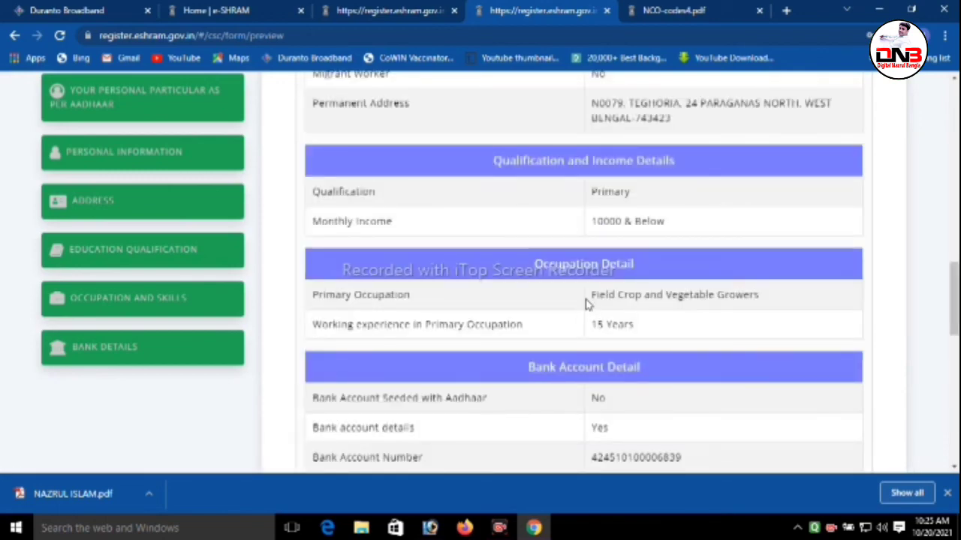
scroll(586, 306, up, 10)
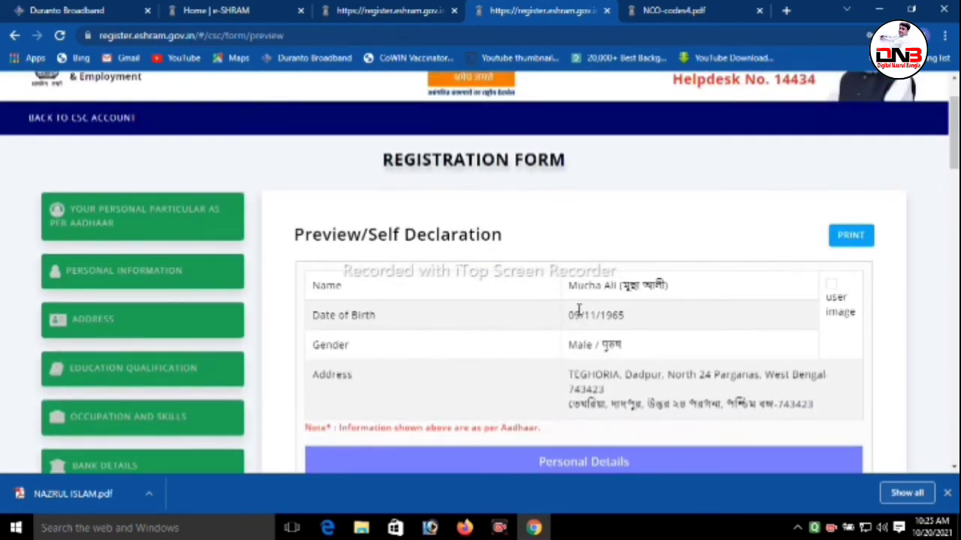
scroll(578, 309, down, 15)
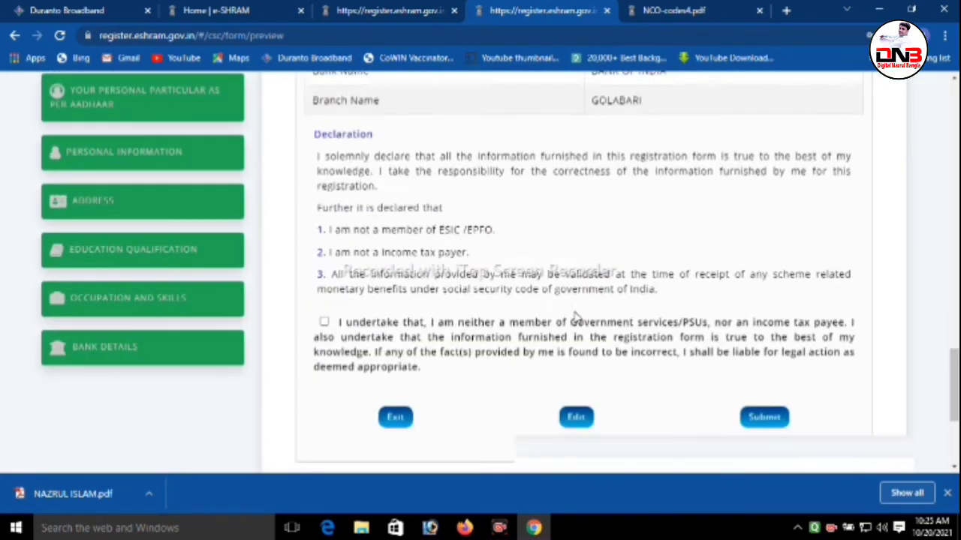
scroll(574, 315, down, 5)
scroll(573, 315, up, 5)
click(767, 345)
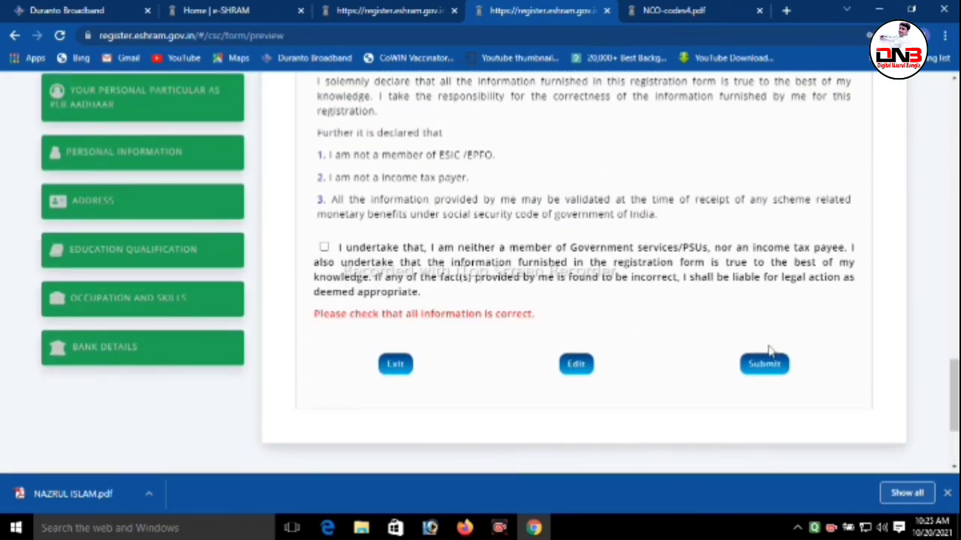
click(323, 247)
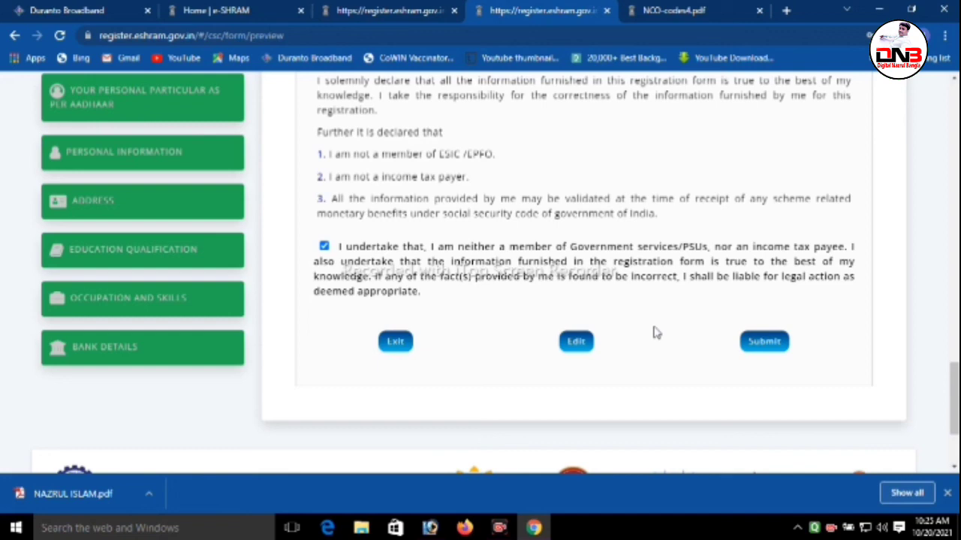
- Review the personal, nominee, address, occupation and bank details in the preview, and submit the registration
scroll(653, 332, up, 15)
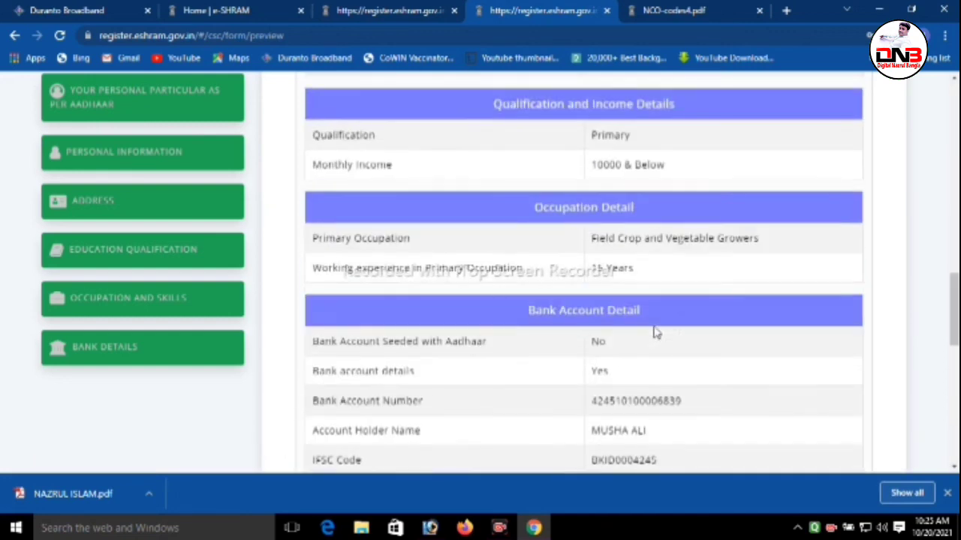
scroll(653, 333, up, 10)
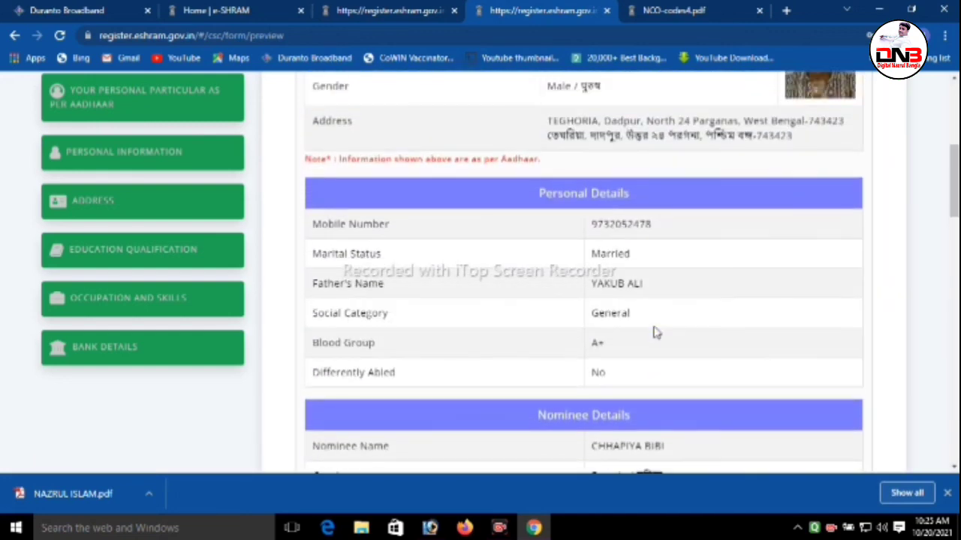
scroll(771, 328, down, 15)
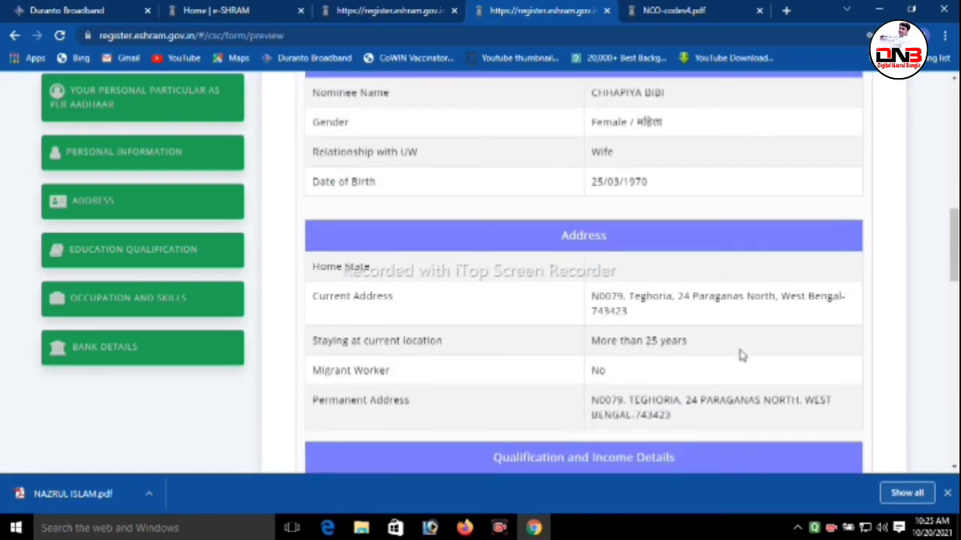
scroll(736, 364, down, 8)
scroll(737, 367, up, 3)
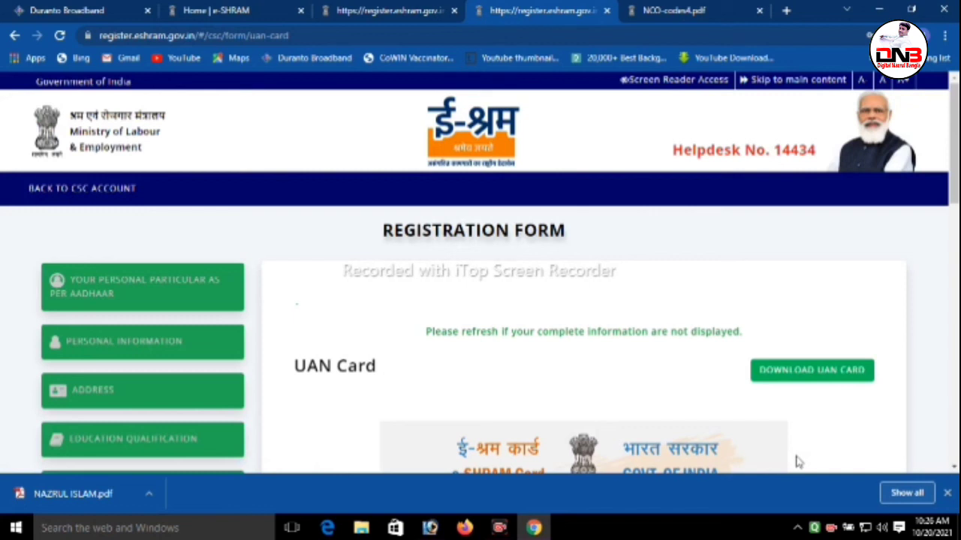
- Download the worker's UAN card and open the file uan-card (8).pdf
scroll(683, 392, down, 2)
scroll(682, 396, up, 2)
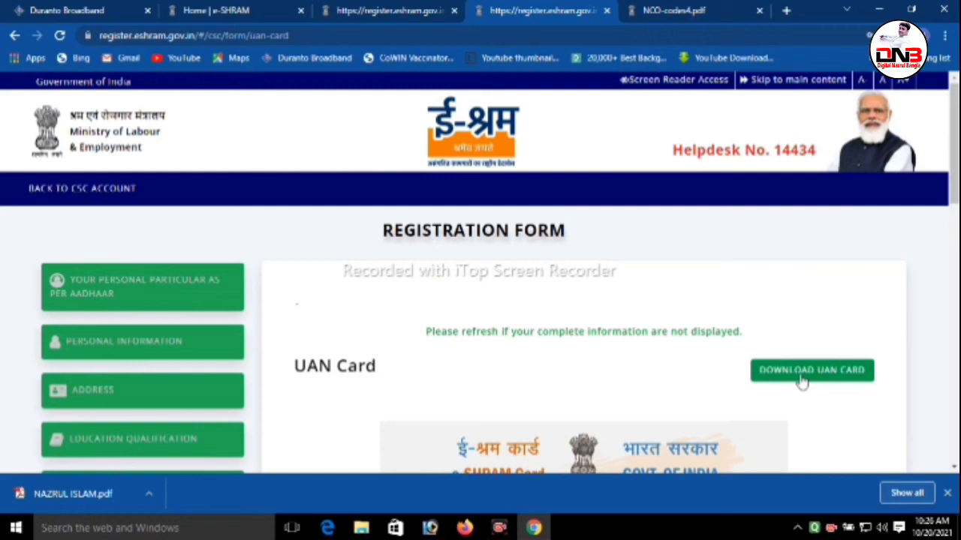
click(801, 383)
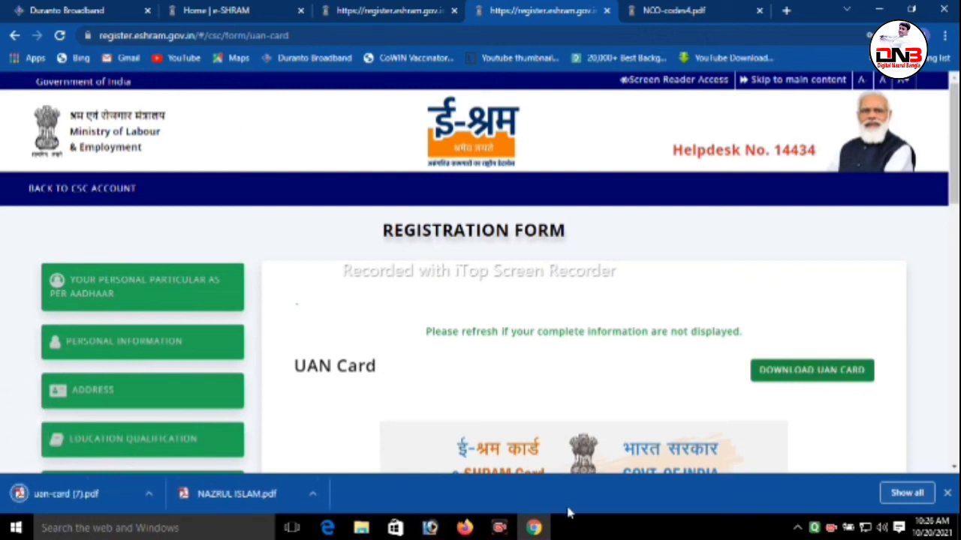
scroll(435, 363, down, 3)
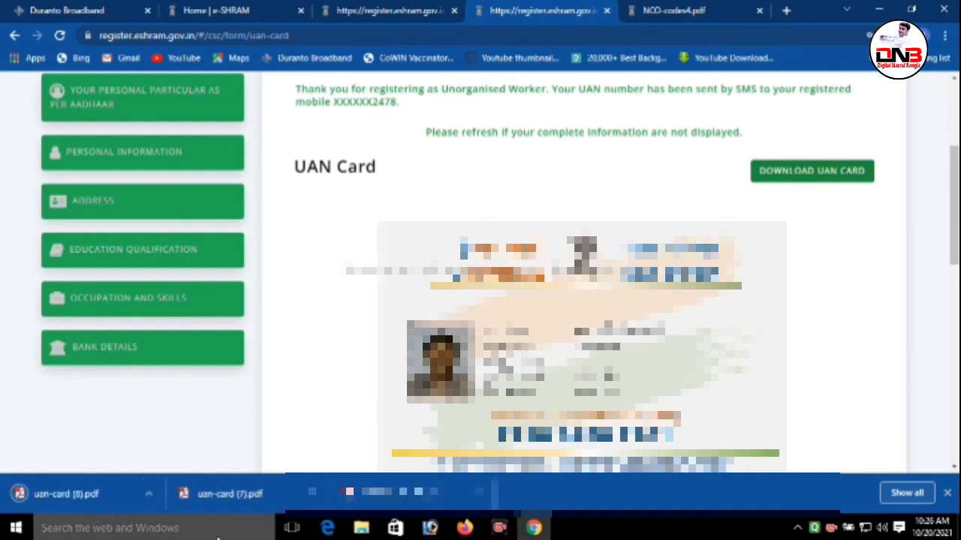
click(111, 491)
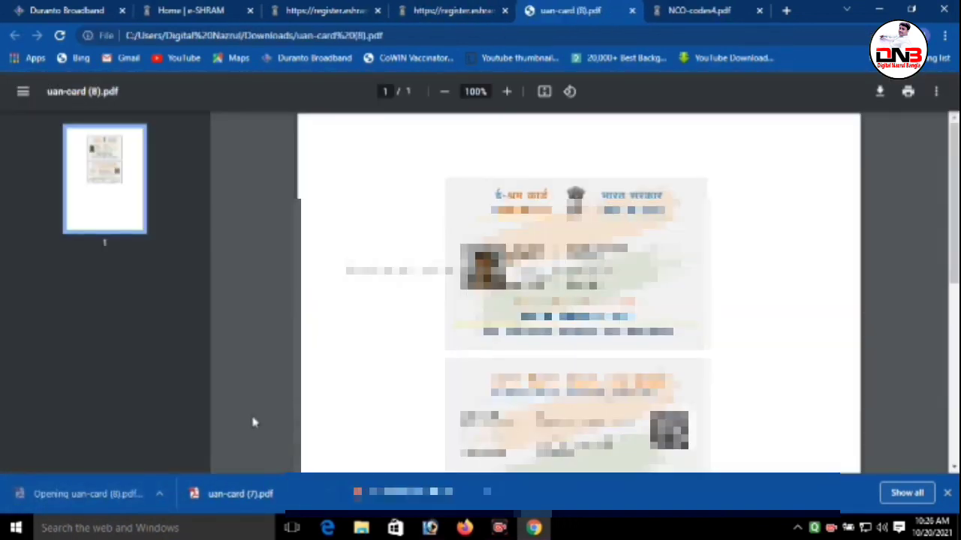